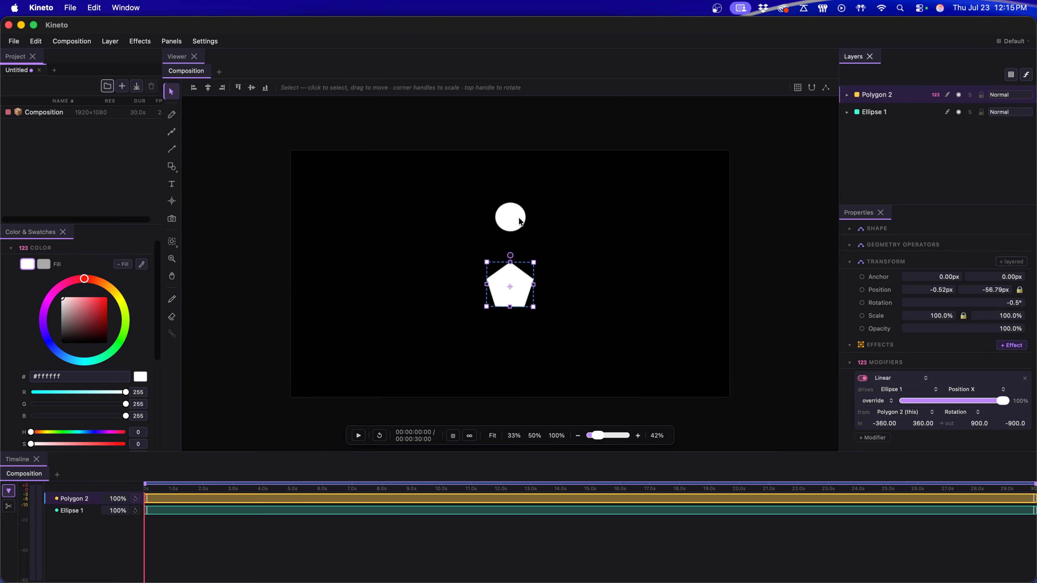
Step: Rotate the pentagon to test how its rotation drives the circle's horizontal movement
left_click(521, 221)
left_click(516, 277)
left_click_drag(510, 255, 511, 228)
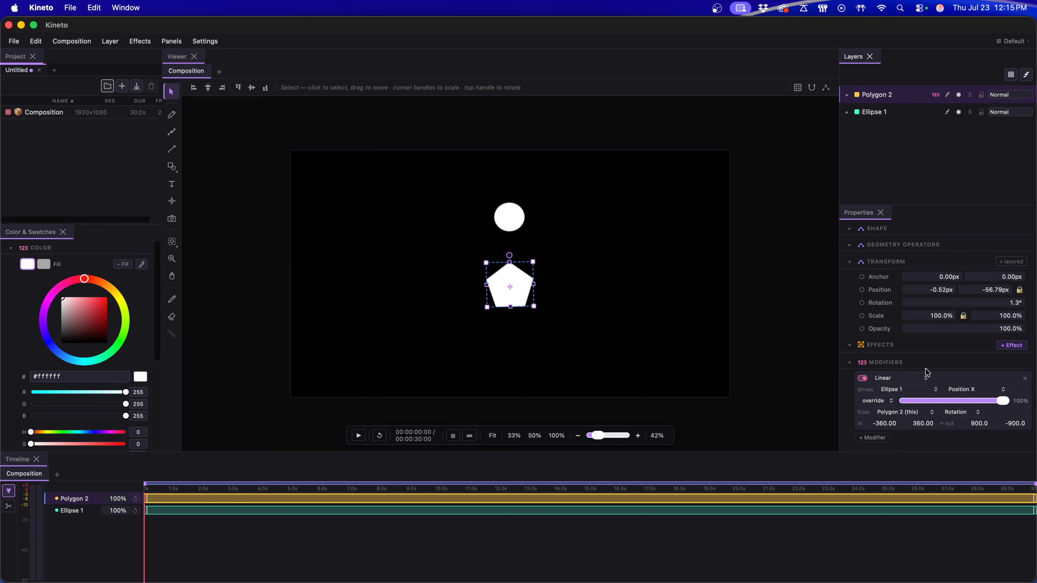
Step: Remove the existing Linear modifier from Polygon 2, check the circle's properties, and reselect the pentagon
left_click(1025, 378)
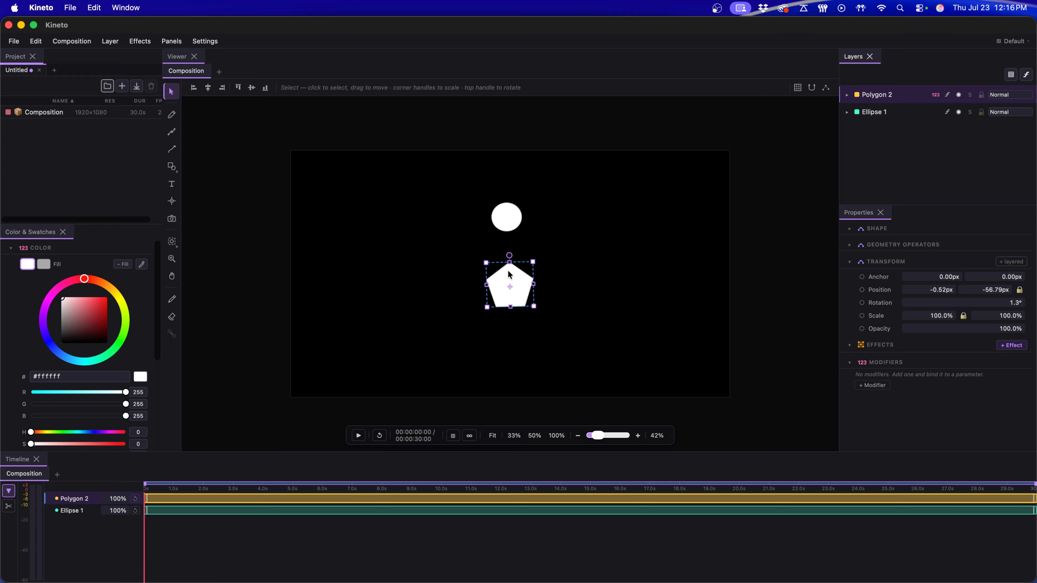
left_click(512, 216)
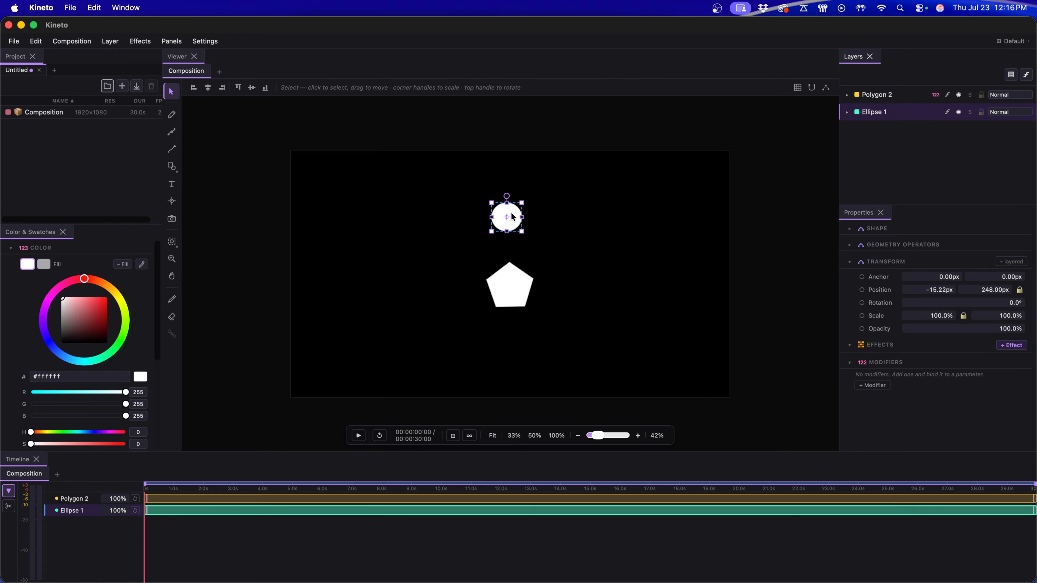
left_click(510, 271)
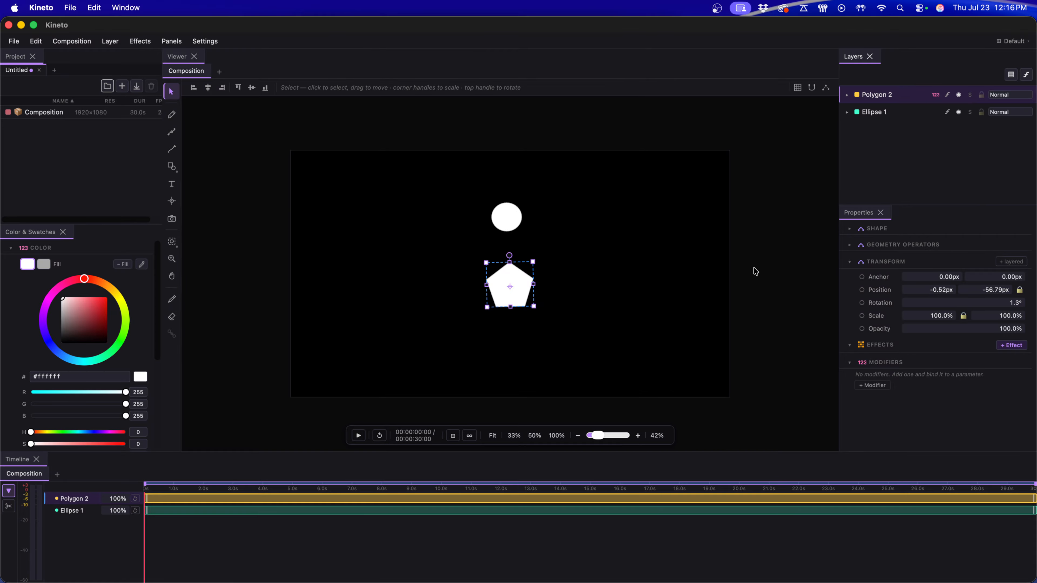
Step: Add a new modifier to Polygon 2 and change its kind to Linear
left_click(878, 387)
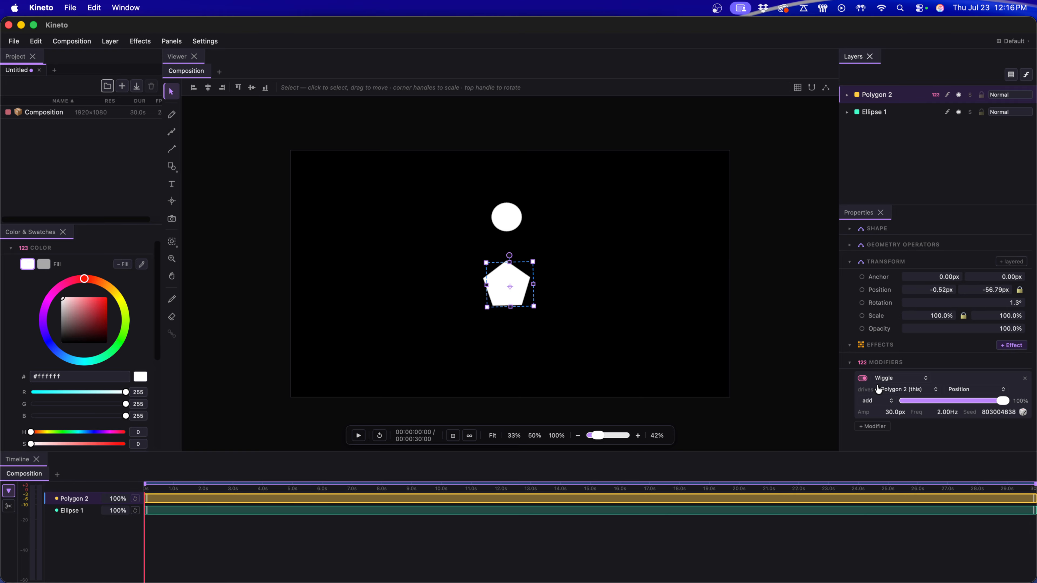
left_click(850, 263)
left_click(895, 312)
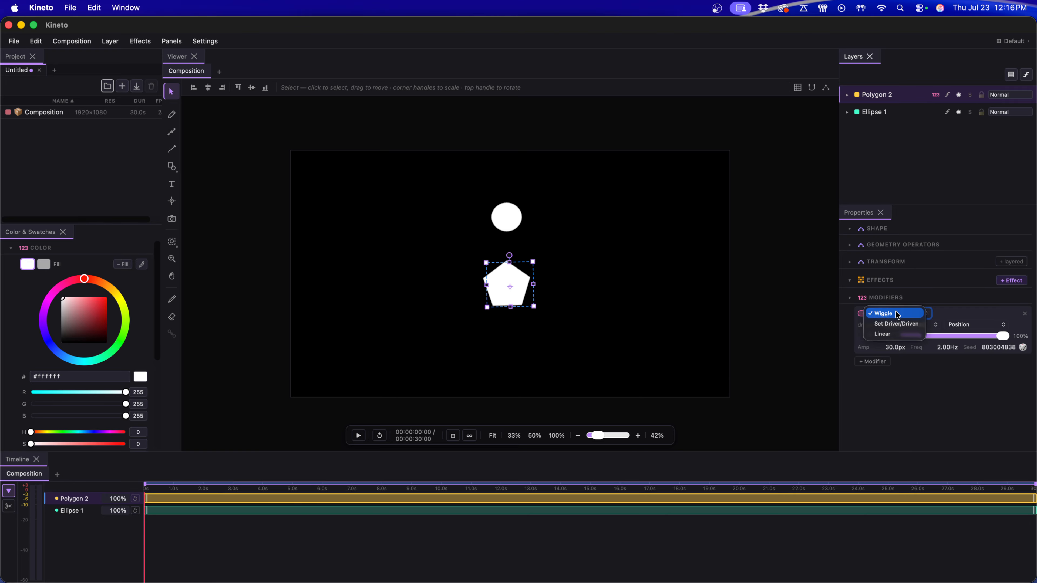
left_click(903, 333)
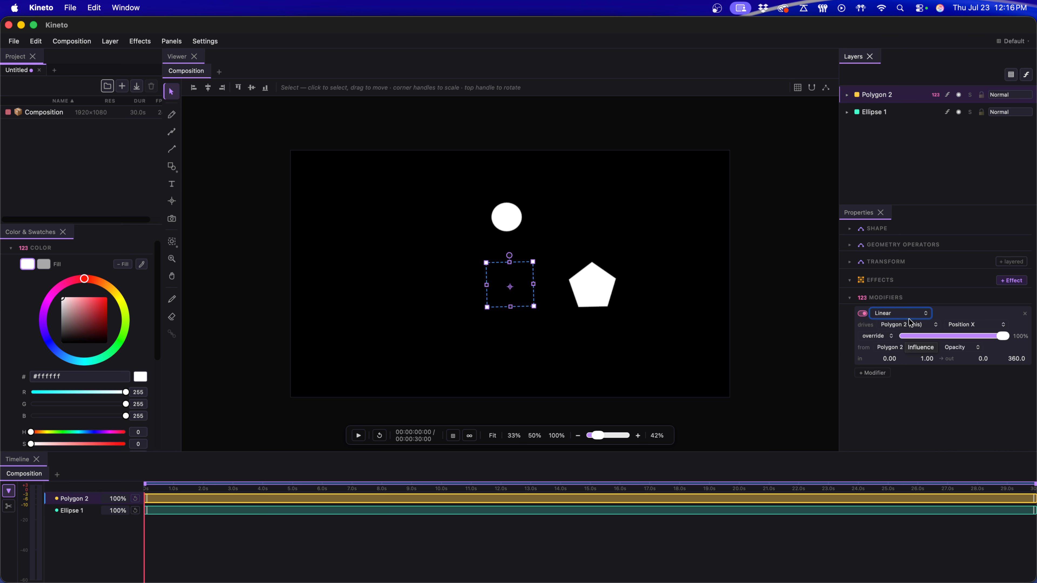
Step: Make the Linear modifier drive Ellipse 1's Position X from Polygon 2's Rotation
left_click(894, 325)
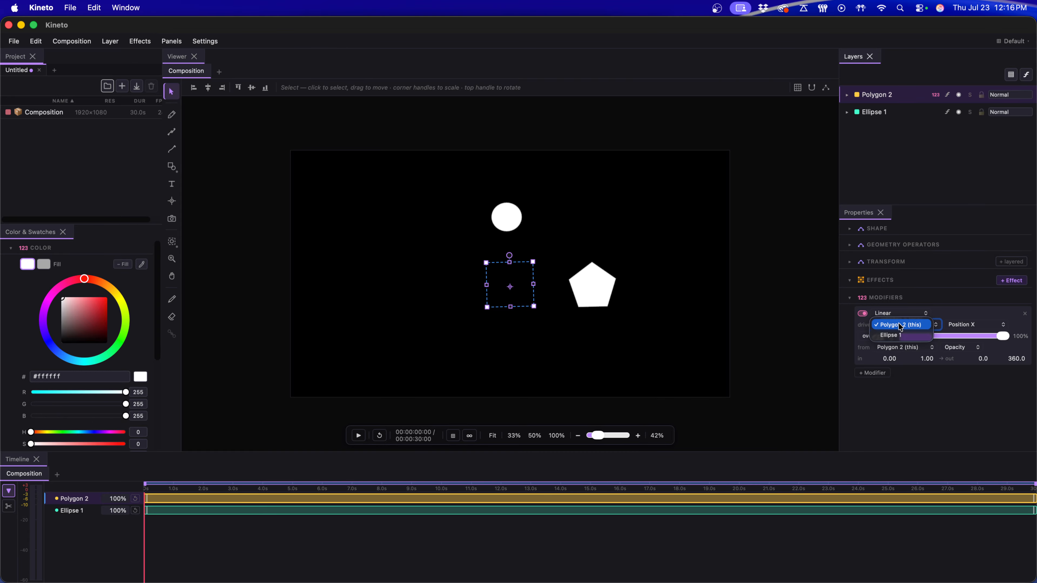
left_click(900, 336)
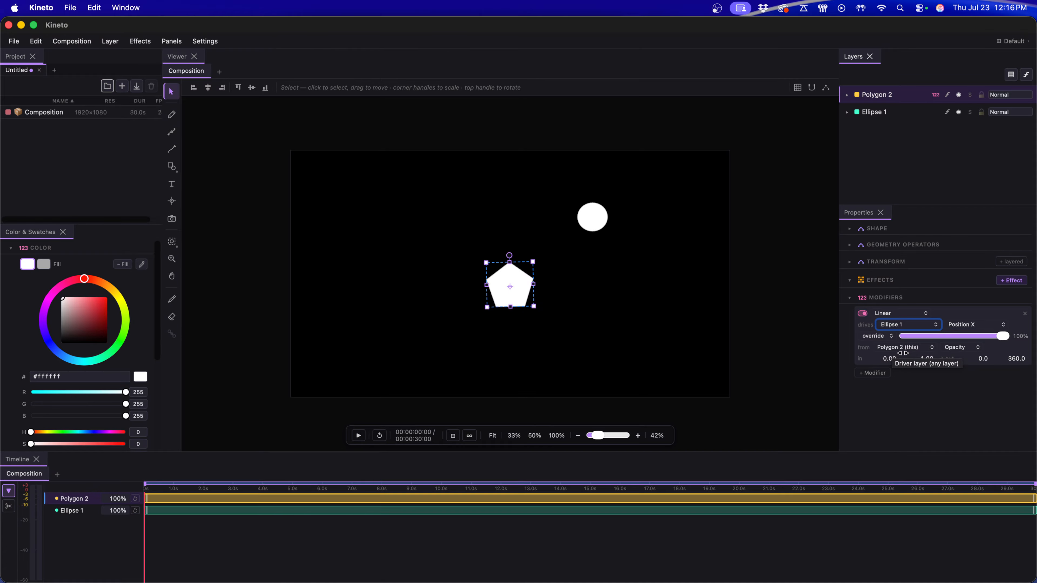
left_click(956, 348)
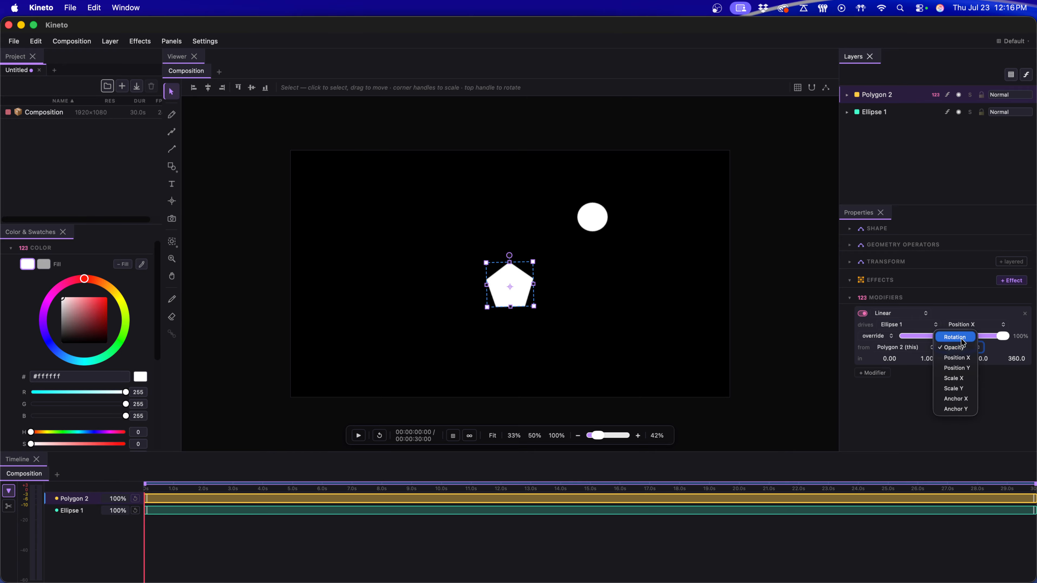
left_click(962, 338)
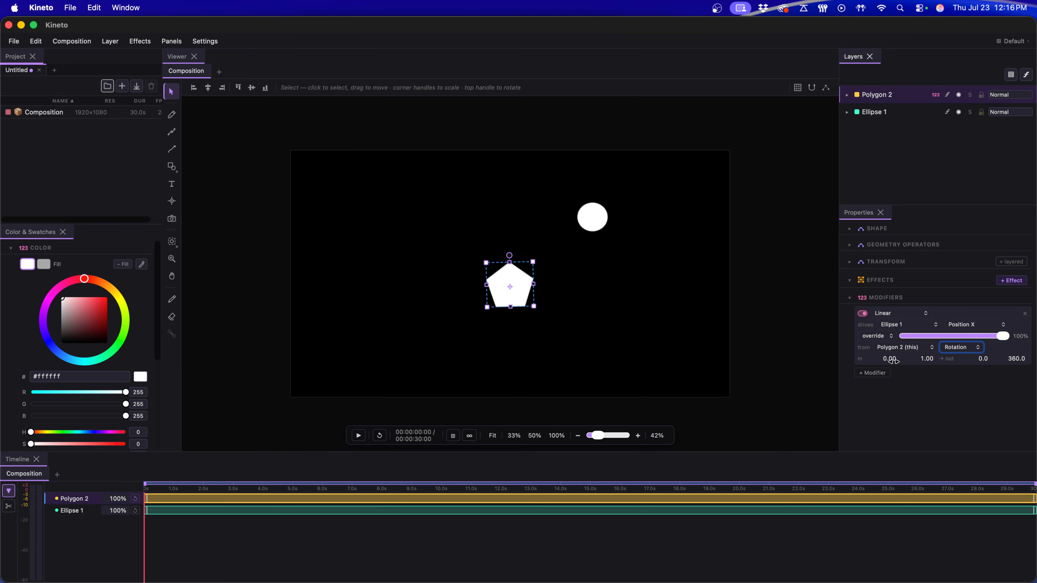
Step: Set the Linear modifier's input range to -360 through 360
left_click(927, 358)
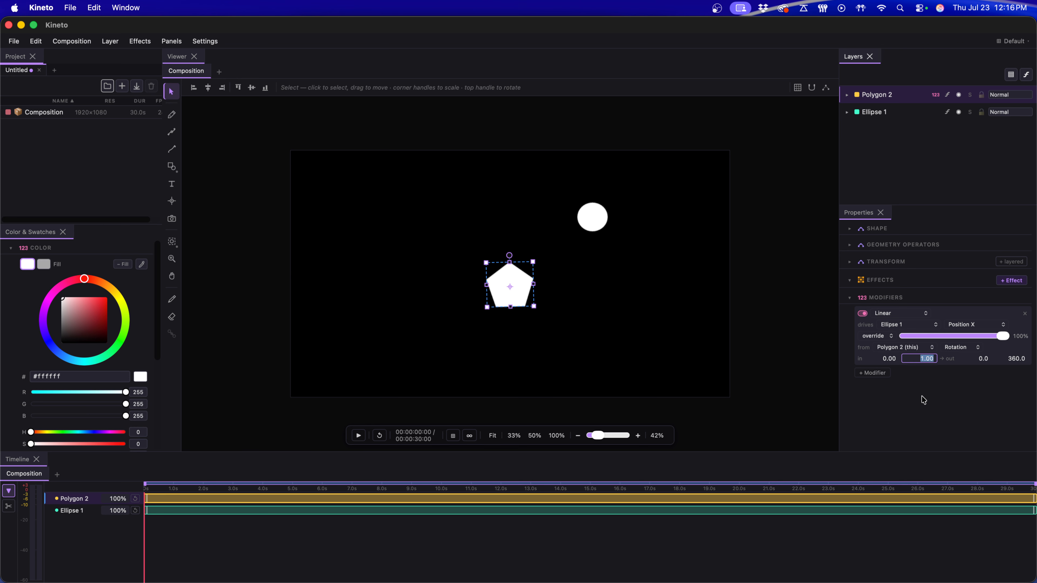
type("360")
left_click(914, 444)
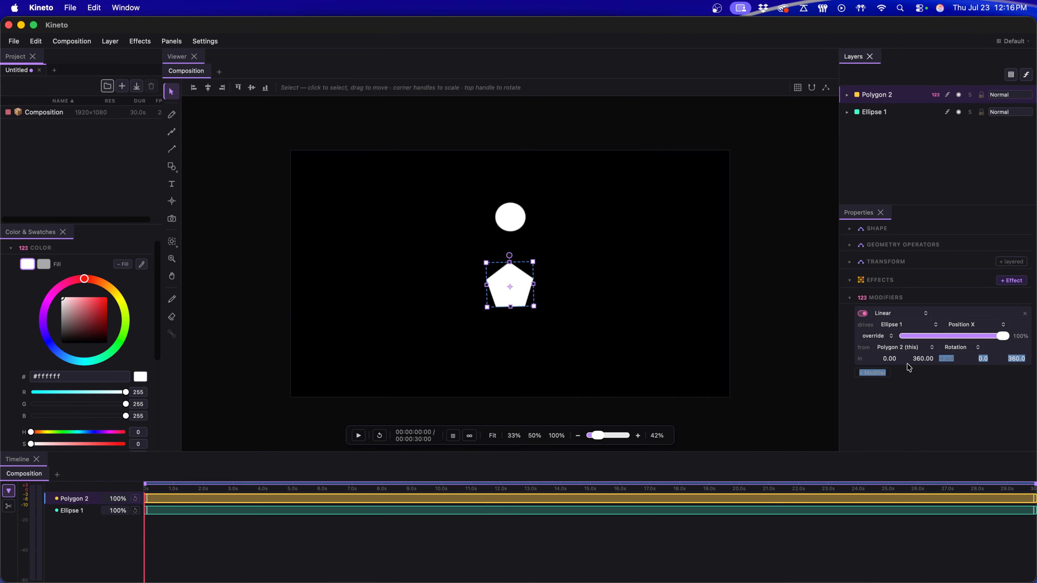
left_click(889, 359)
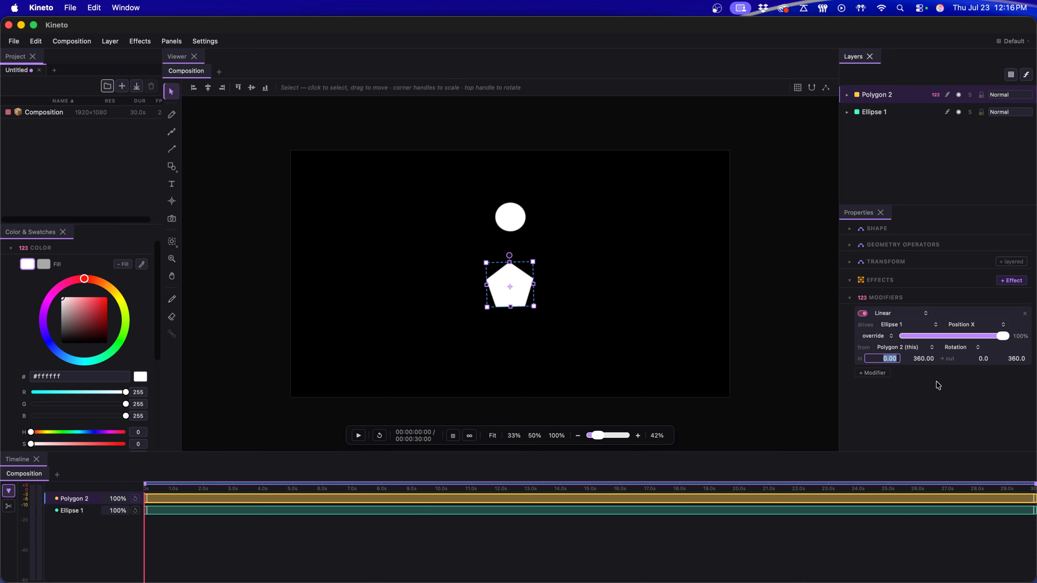
key("BackSpace")
type("-360")
key("Return")
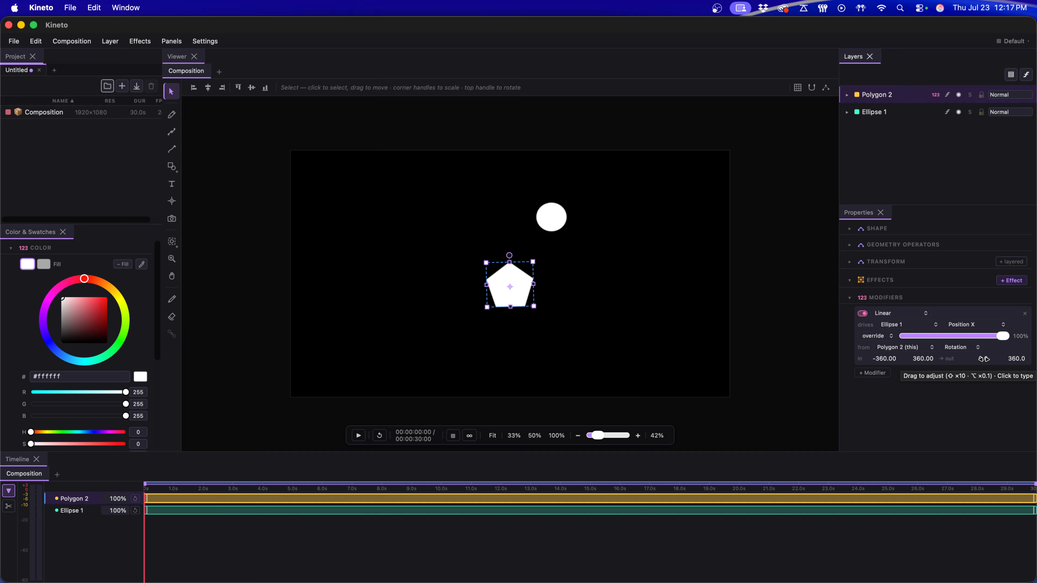
Step: Set the Linear modifier's minimum output to -360 and rotate the pentagon slightly to test the mapping
left_click_drag(983, 359, 706, 373)
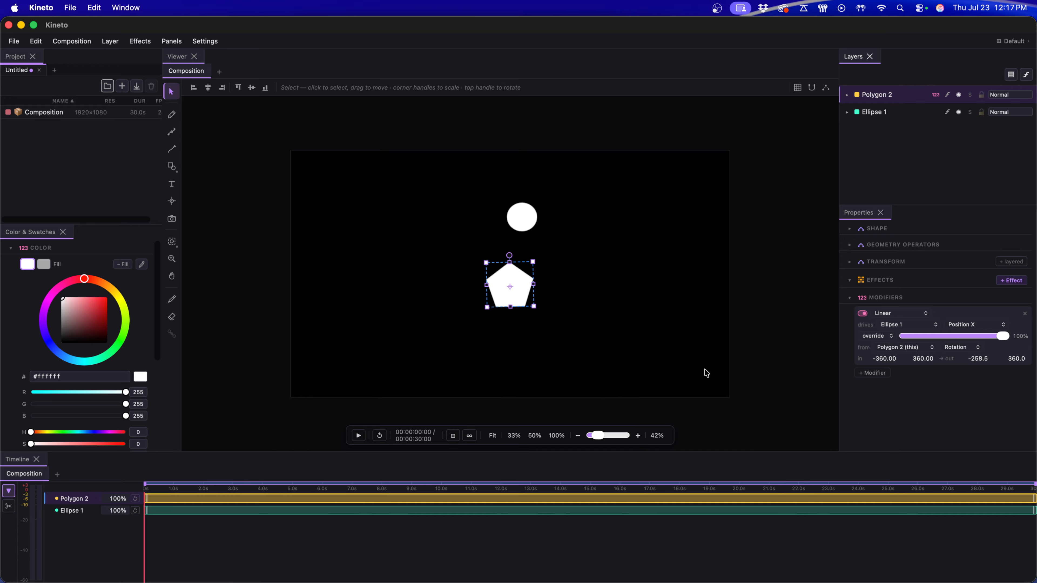
left_click(975, 360)
key("BackSpace")
key("Return")
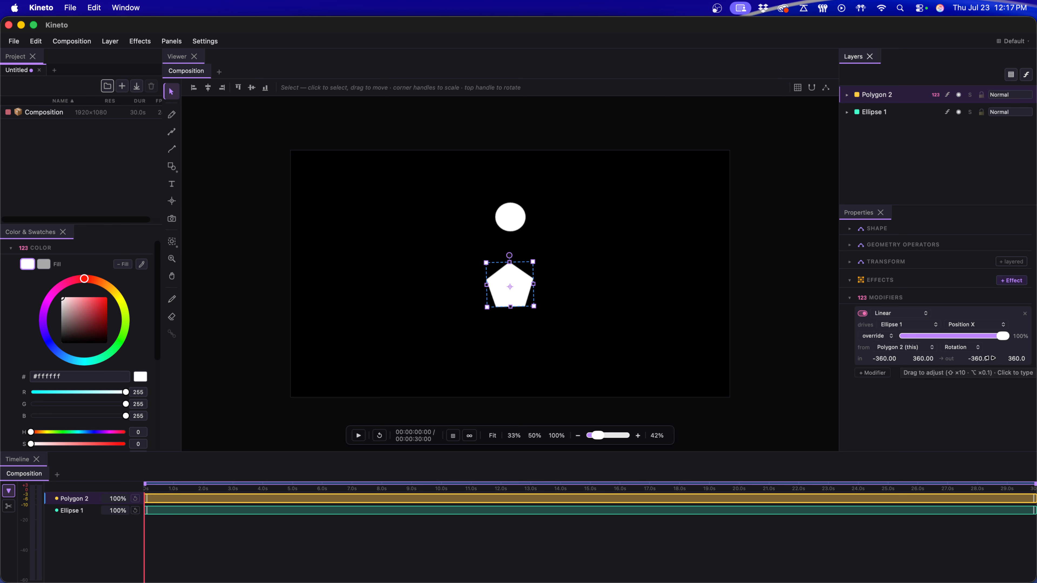
left_click(978, 360)
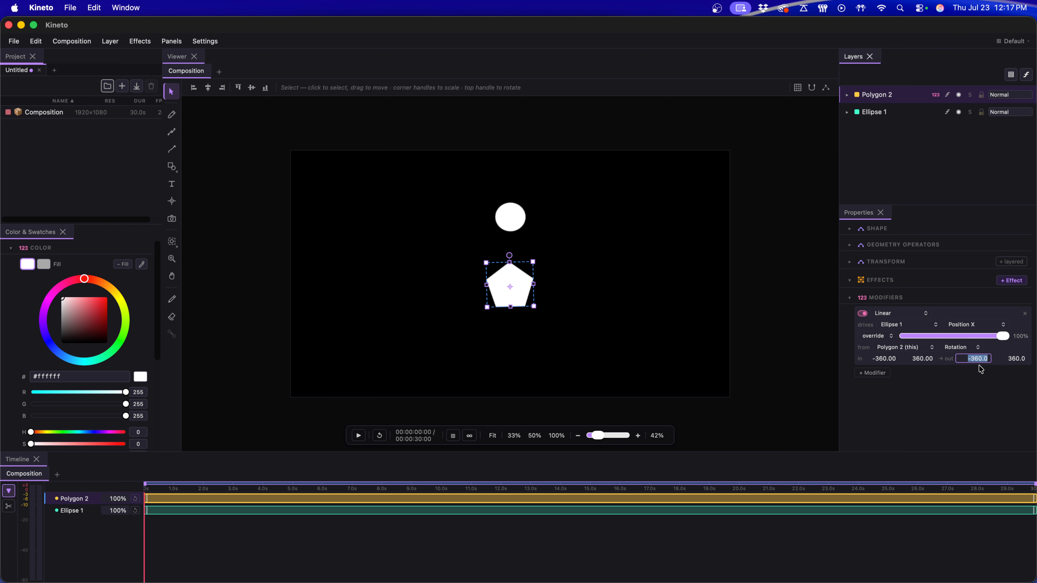
left_click(976, 375)
mouse_move(509, 256)
left_mouse_down()
mouse_move(531, 264)
mouse_move(528, 306)
mouse_move(522, 274)
mouse_move(508, 270)
mouse_move(498, 289)
mouse_move(487, 271)
mouse_move(510, 255)
left_mouse_up()
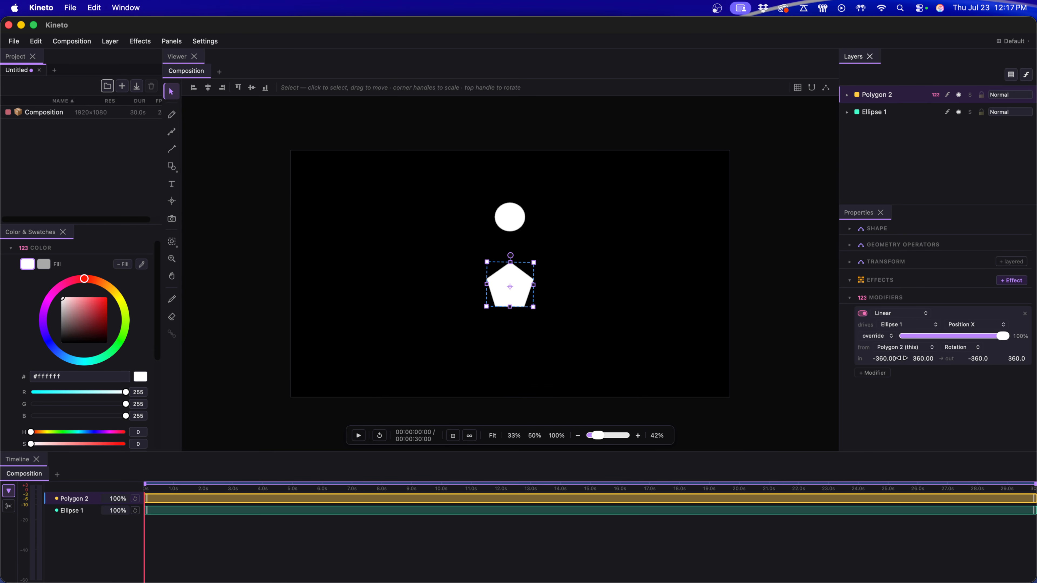
Step: Set the Linear modifier's output range to -900 through 900
left_click_drag(980, 359, 367, 390)
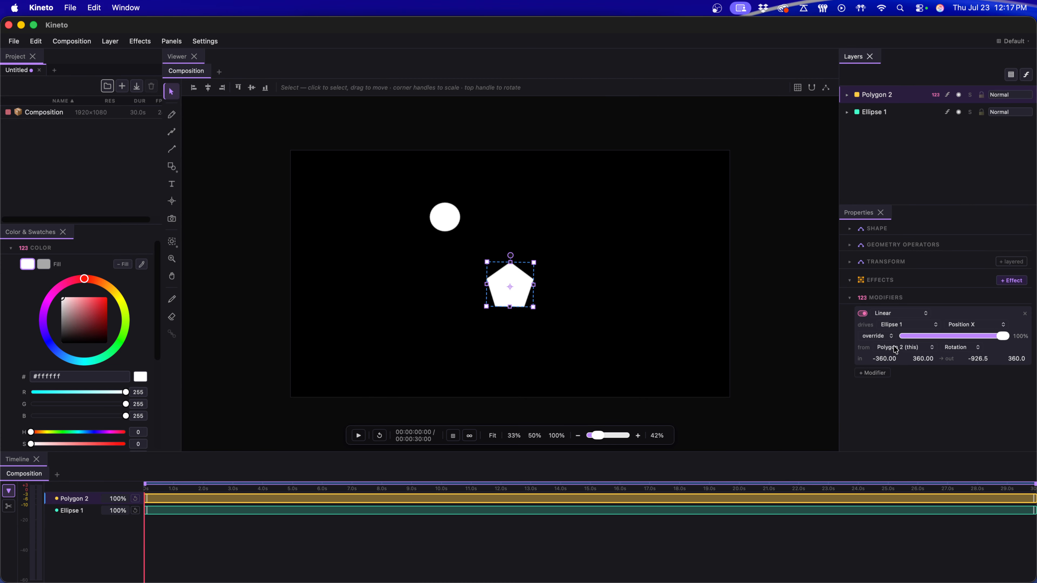
left_click(985, 365)
key("BackSpace")
key("Tab")
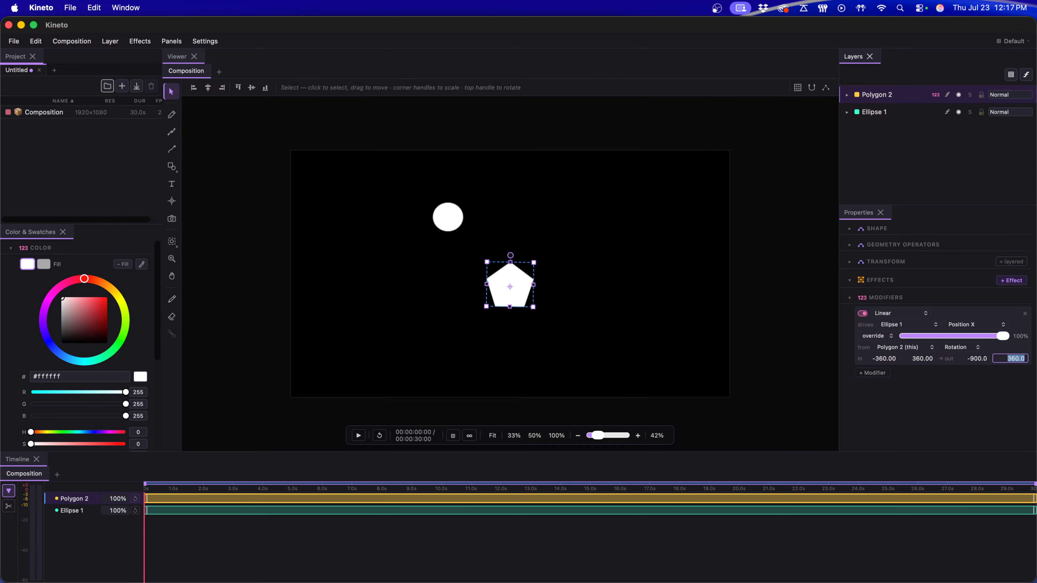
type("900")
key("Return")
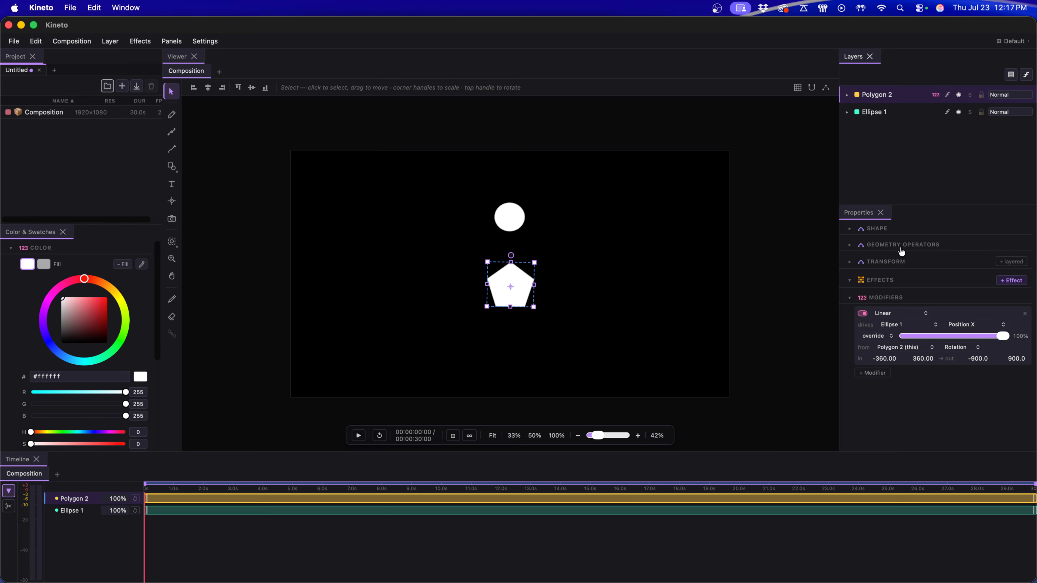
Step: Expand Polygon 2's transform properties and reset its rotation to 0°
left_click(896, 260)
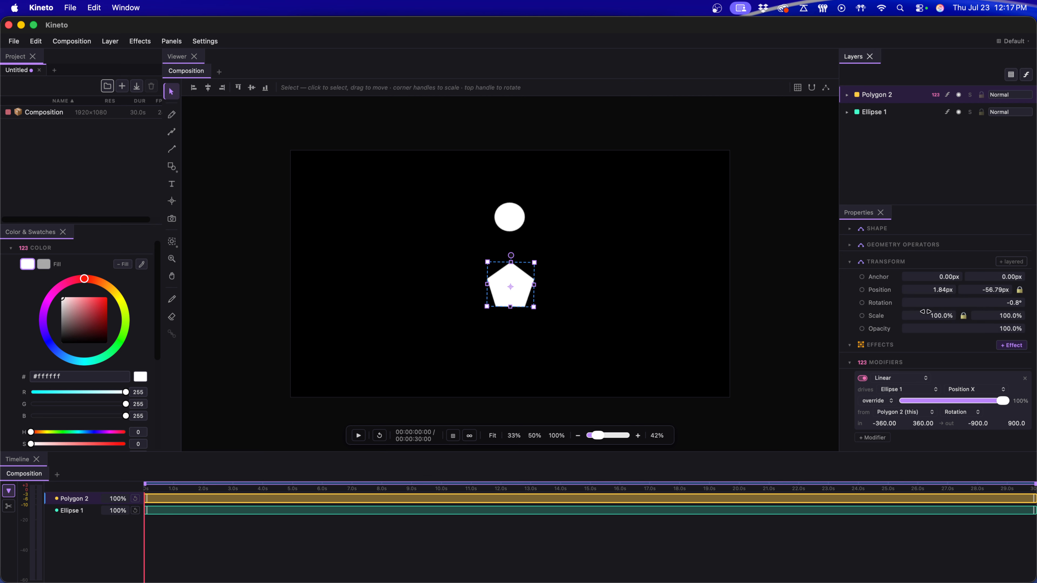
left_click(940, 300)
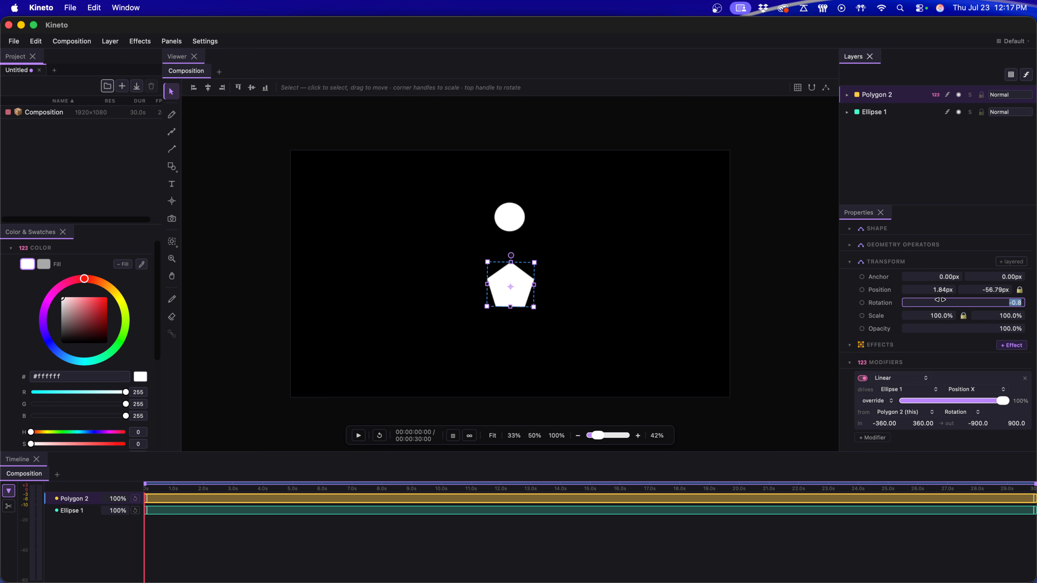
type("0")
key("Return")
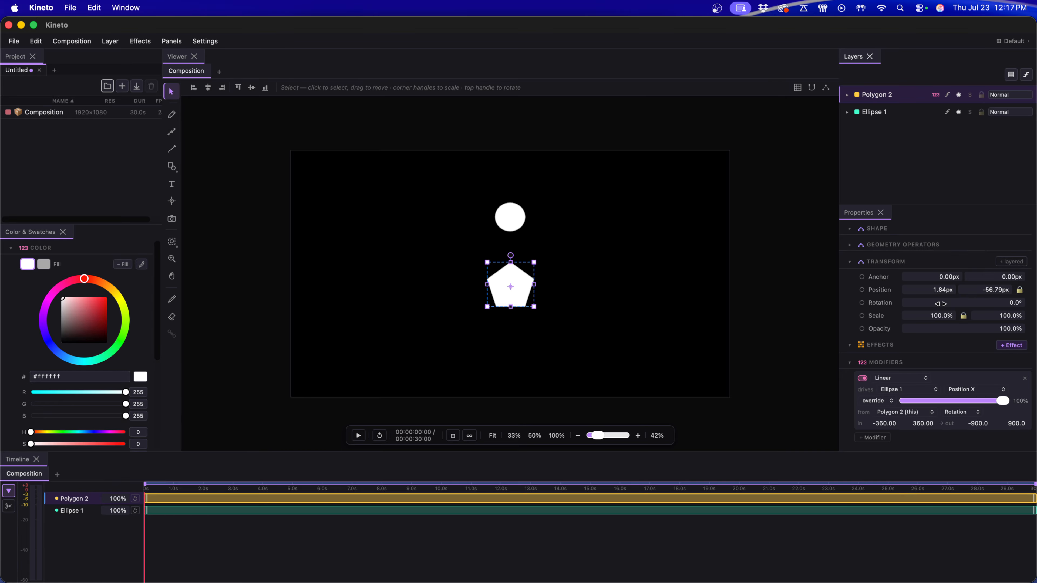
Step: Vary the pentagon's rotation between 360° and -360° to test the circle's travel across the composition
left_click_drag(939, 303, 1035, 271)
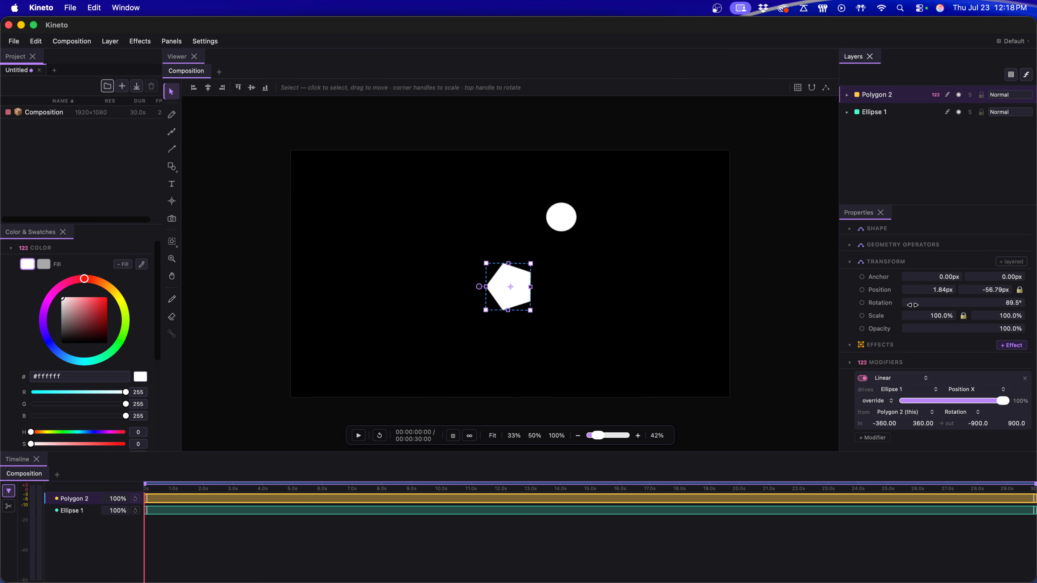
left_click_drag(912, 304, 982, 295)
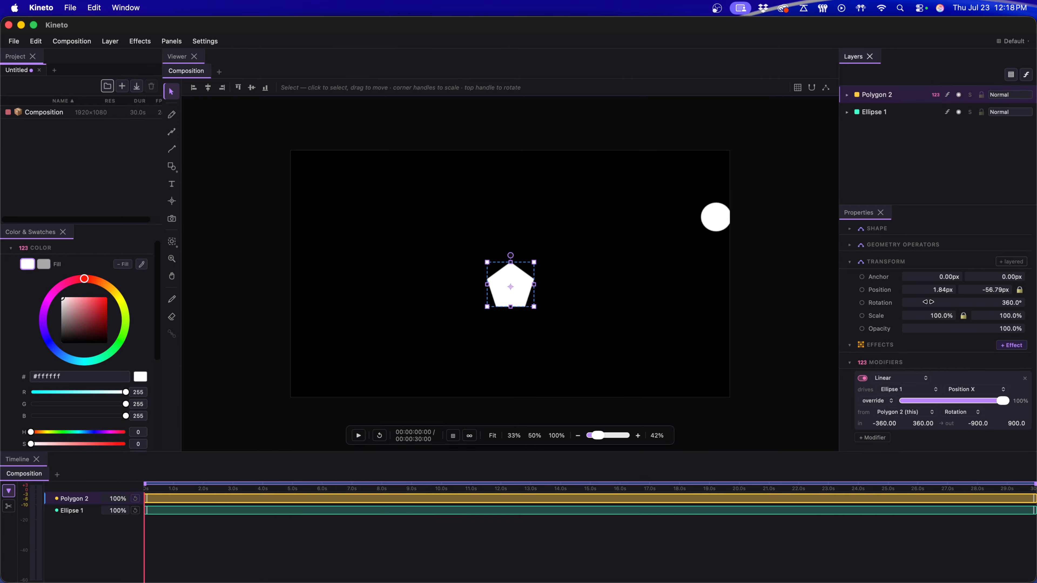
left_click_drag(984, 299, 1021, 313)
left_click_drag(511, 255, 549, 273)
left_click_drag(976, 304, 1010, 302)
left_click_drag(991, 303, 925, 306)
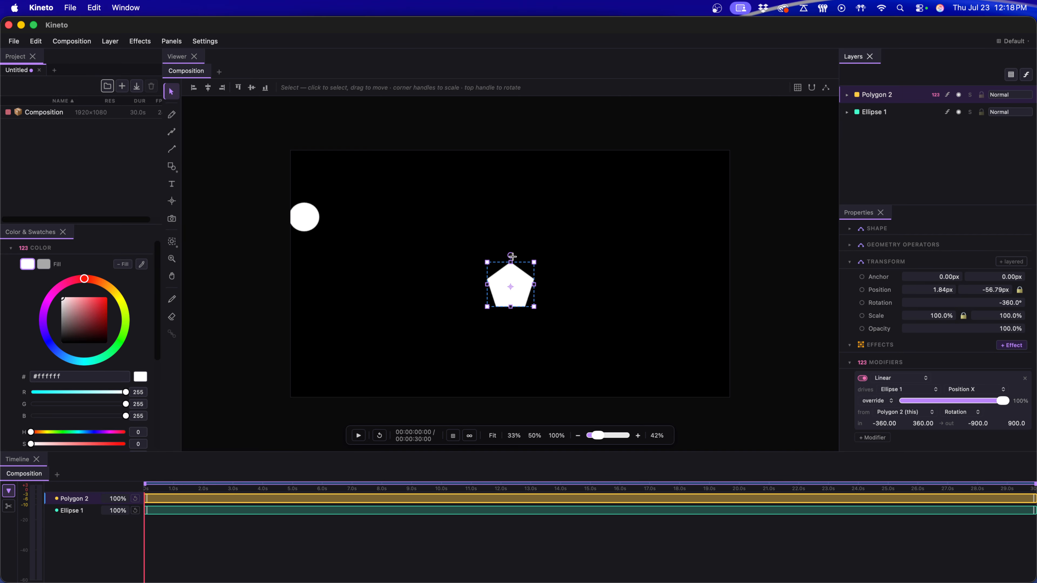
Step: Rotate the pentagon on the canvas past -360°, undo it, and rotate again to about -603.5° to test the input limit
left_click_drag(512, 256, 527, 259)
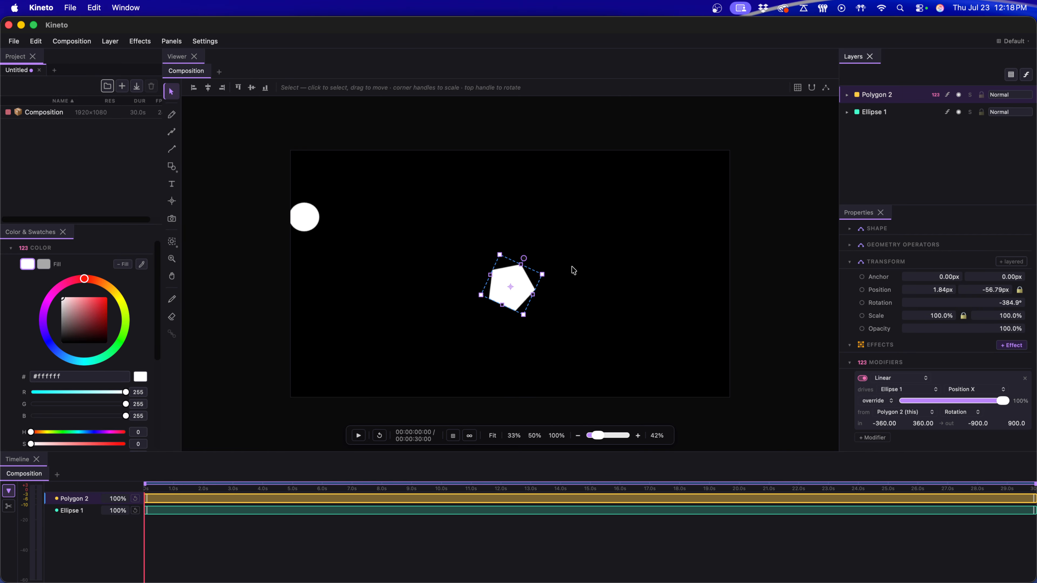
key("ctrl+z")
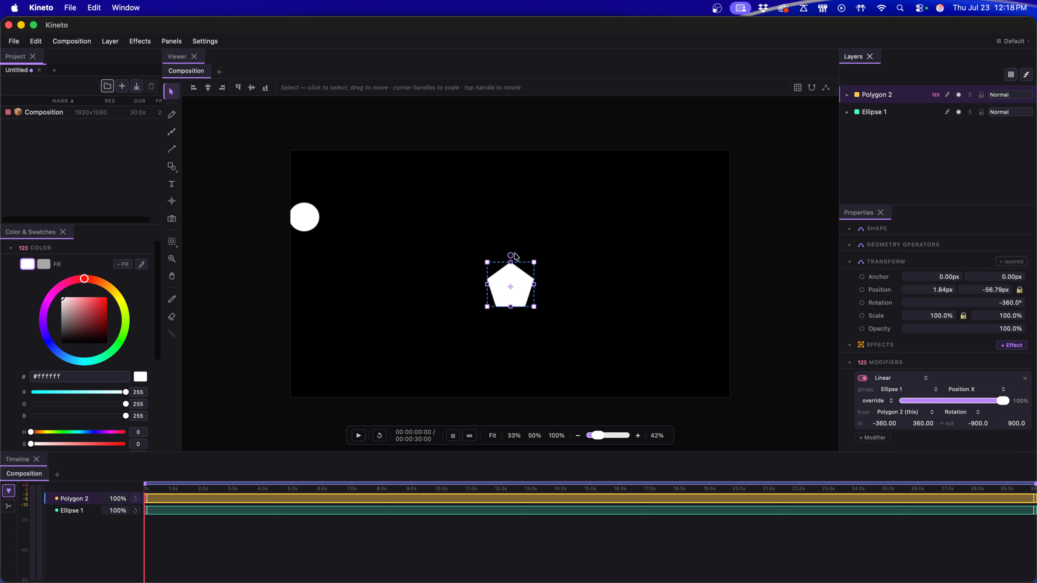
left_click_drag(512, 254, 523, 327)
left_click_drag(515, 317, 476, 287)
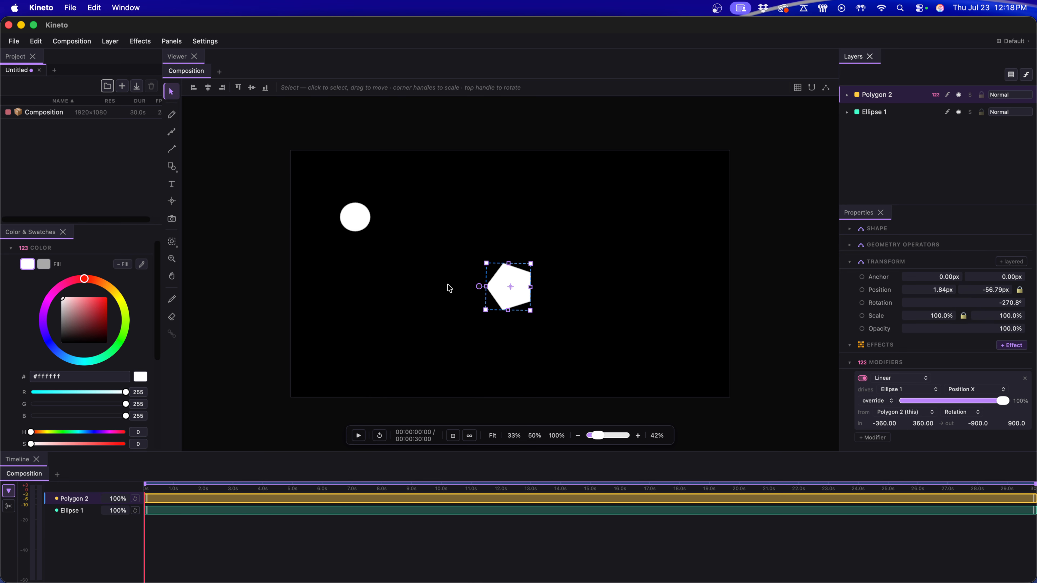
left_click_drag(478, 286, 405, 324)
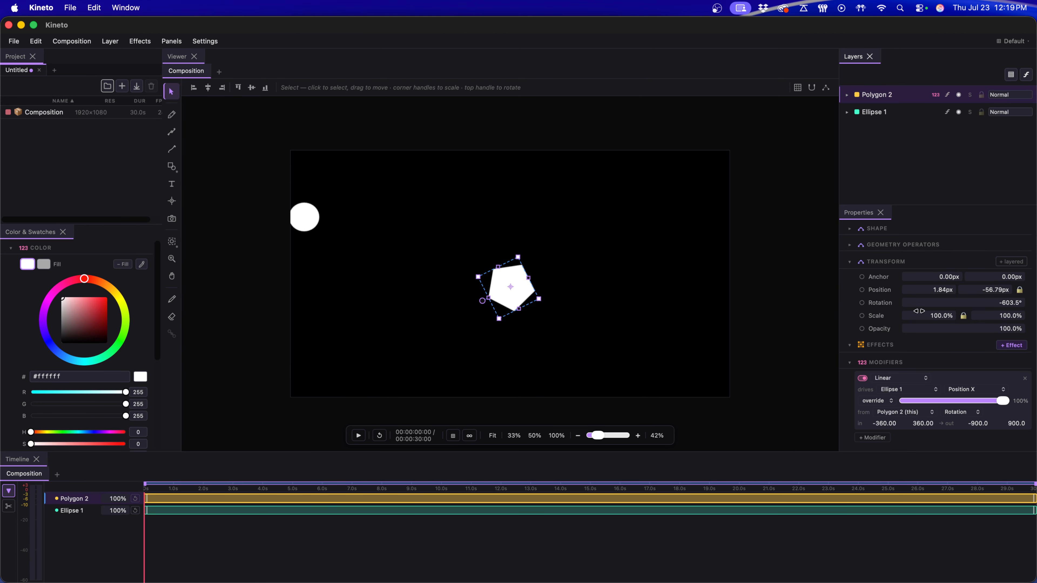
Step: Bring the pentagon's rotation back to about 10° so the circle returns near the composition's centre
left_click_drag(920, 305, 1033, 293)
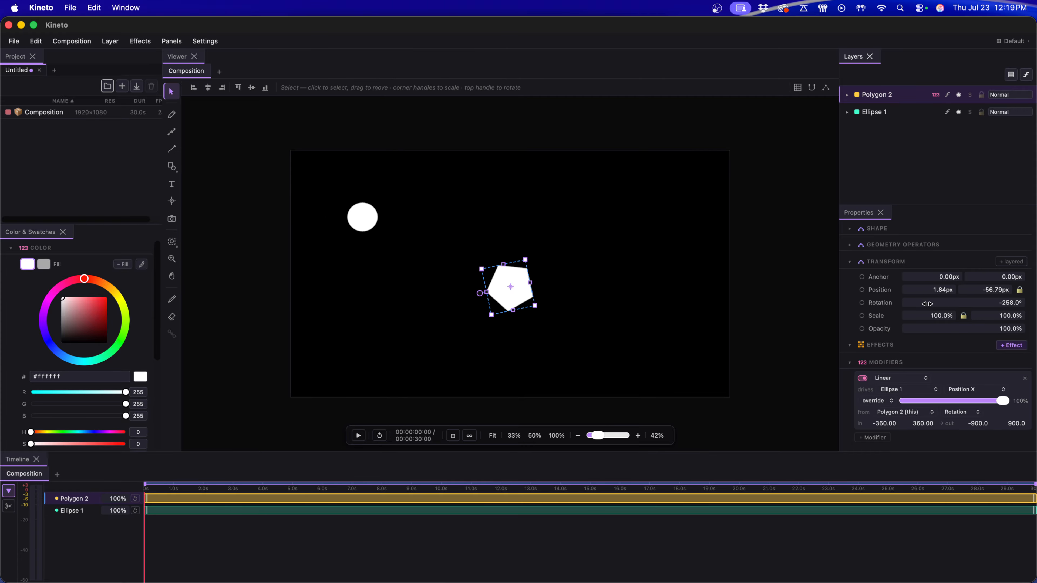
left_click_drag(926, 304, 1008, 303)
left_click_drag(945, 304, 1004, 309)
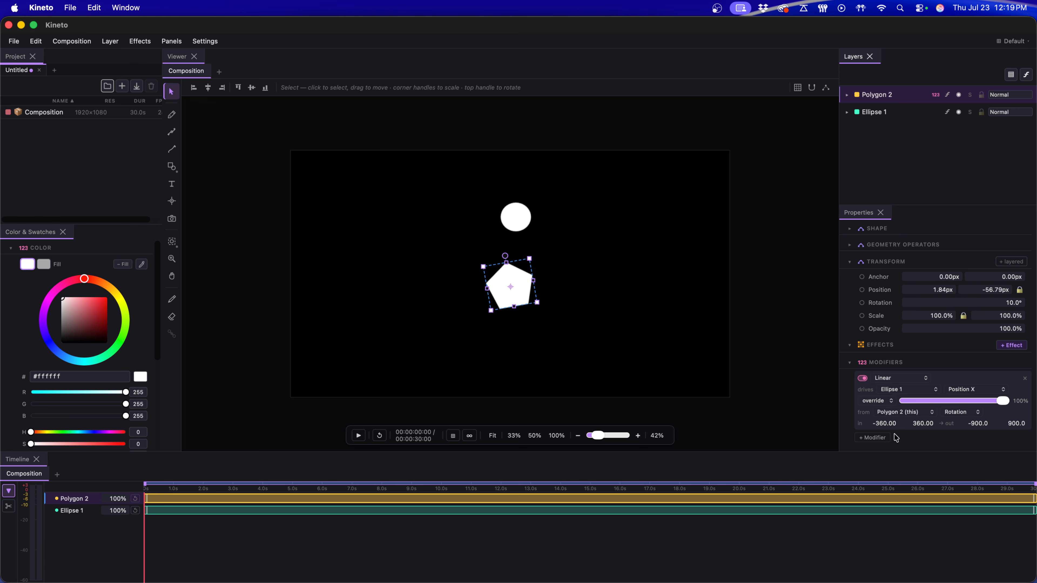
Step: Change the modifier kind to Set Driver/Driven and vary the pentagon's rotation, ending at 3°, to test the circle's response
left_click(888, 379)
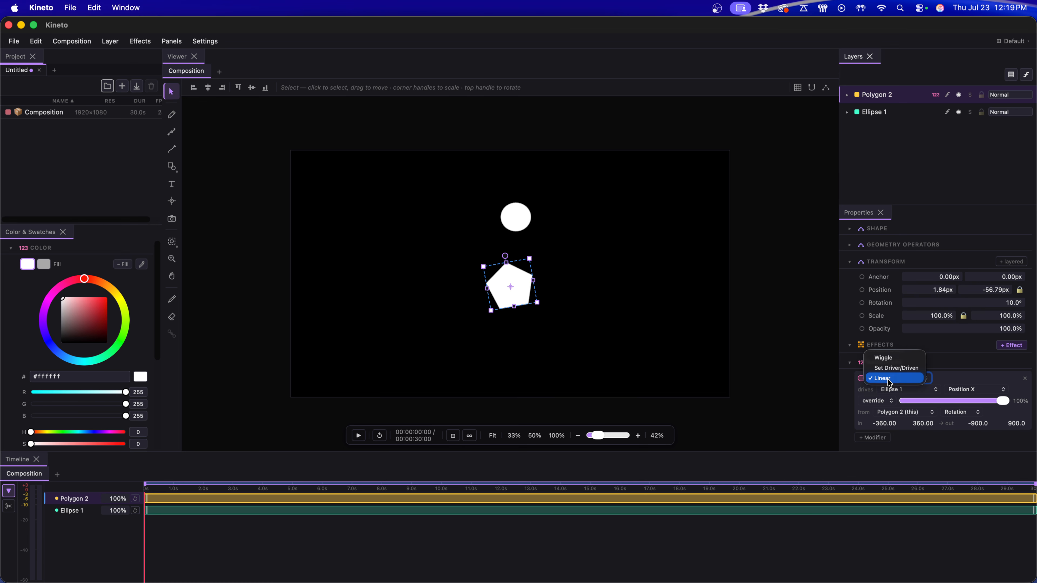
left_click(898, 369)
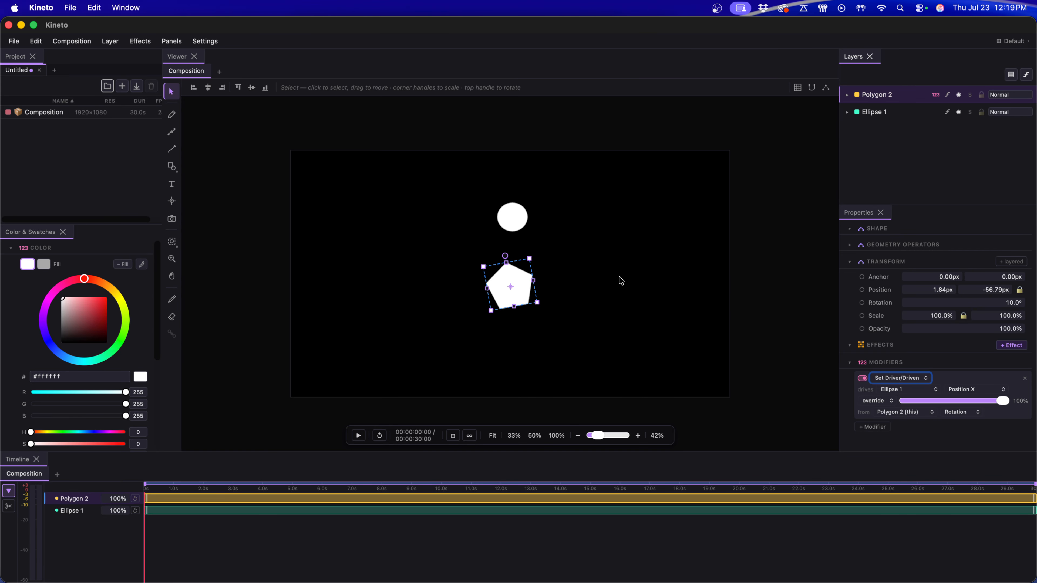
left_click_drag(992, 313, 916, 345)
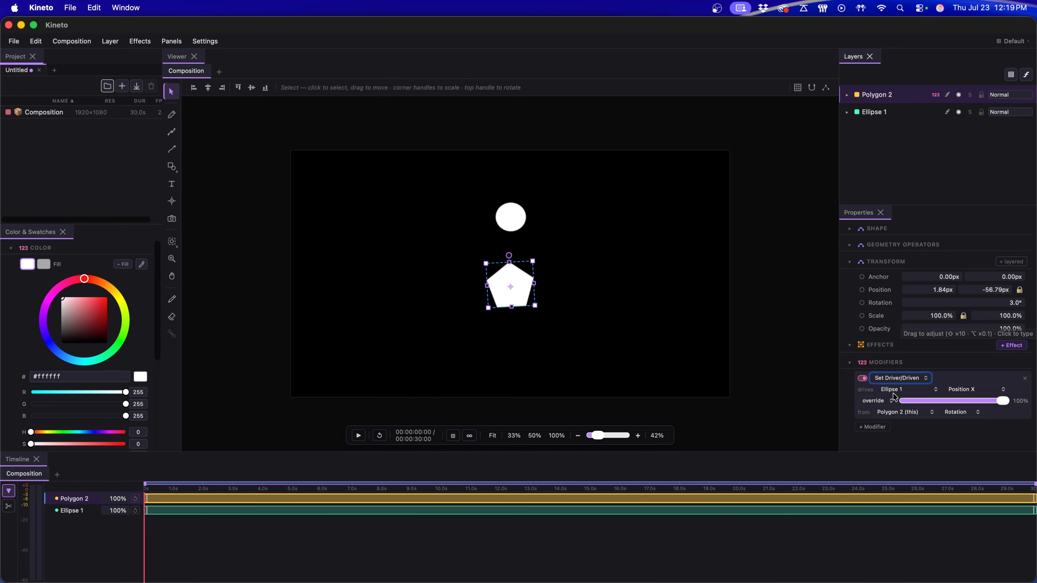
Step: Set the modifier to drive Ellipse 1's Scale X from Polygon 2's Scale X
left_click(989, 393)
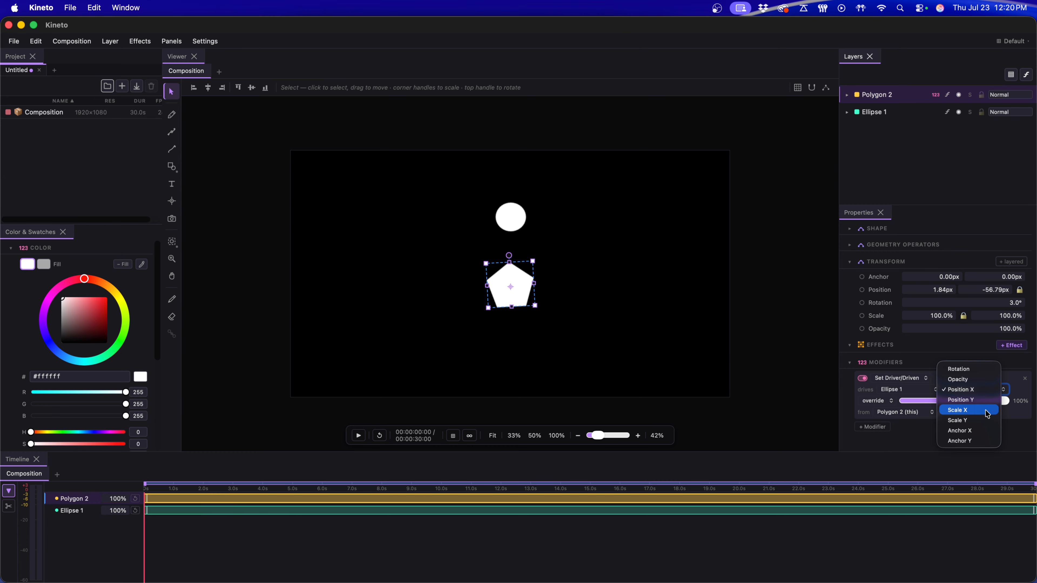
left_click(986, 410)
left_click(904, 413)
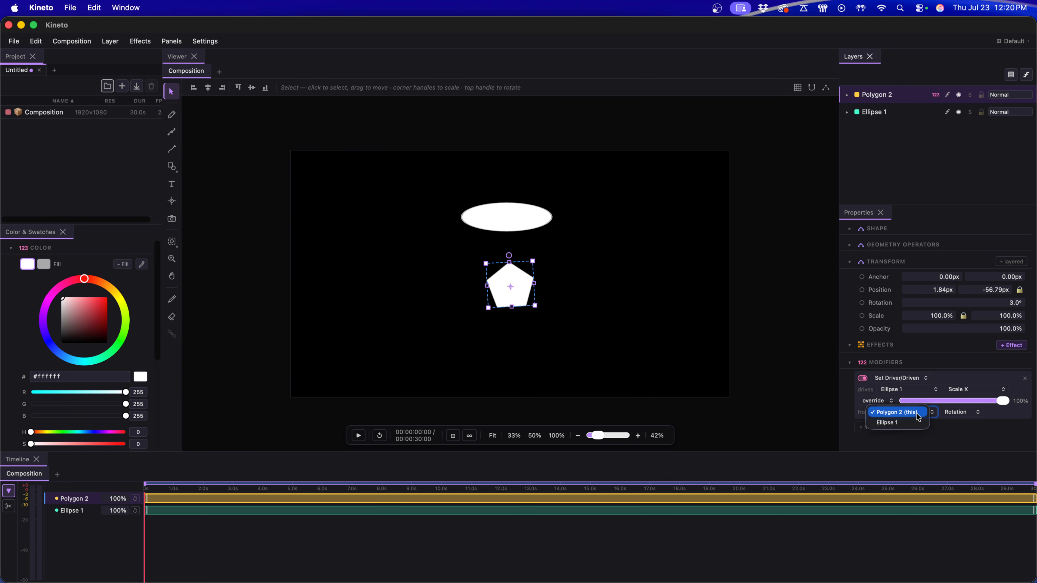
left_click(911, 413)
left_click(977, 413)
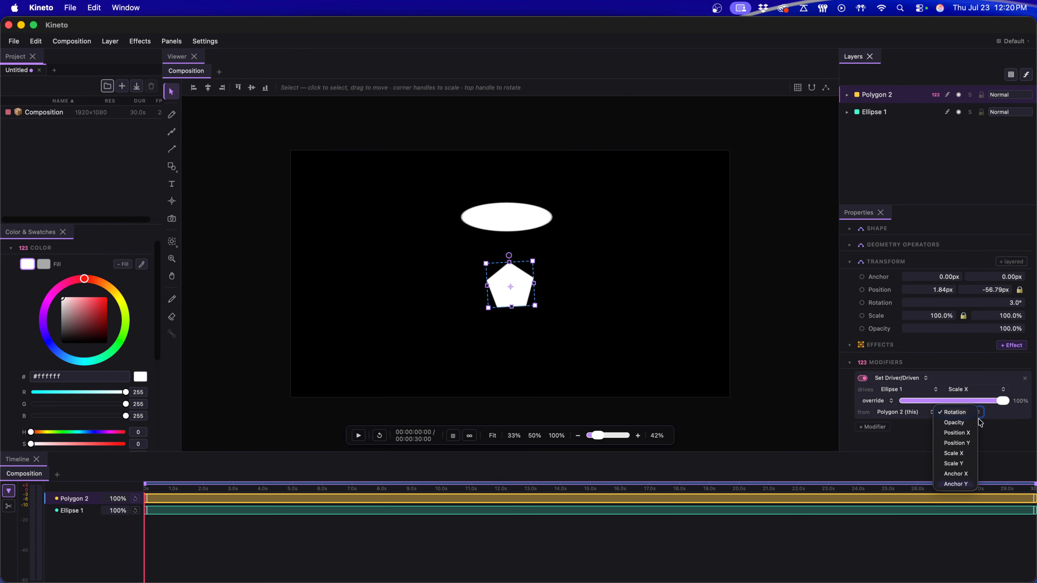
left_click(970, 454)
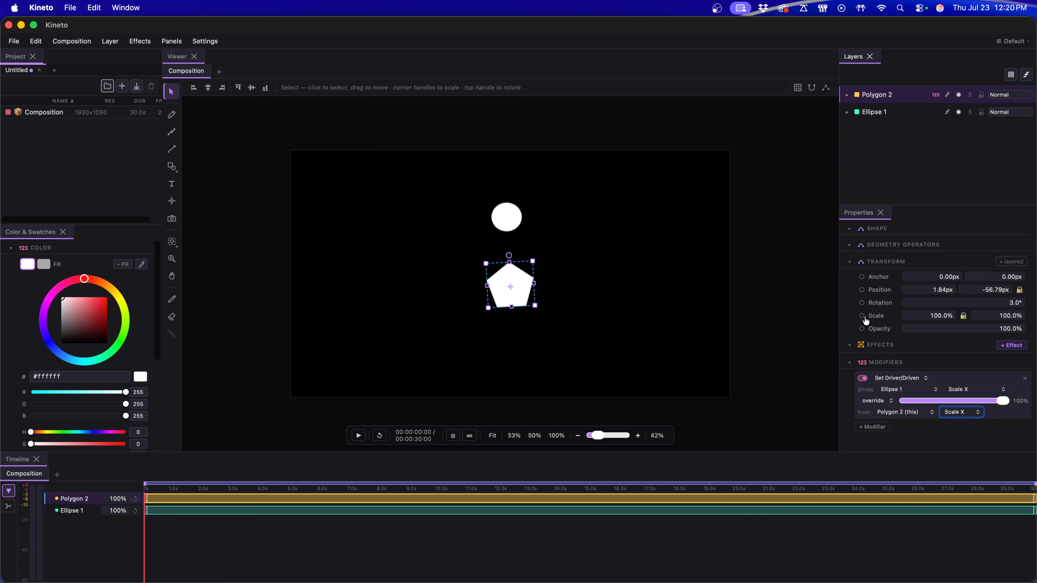
Step: Undo a trial uniform scaling of the pentagon, then unlink its scale axes and stretch it horizontally to 195%
left_click_drag(926, 317, 872, 329)
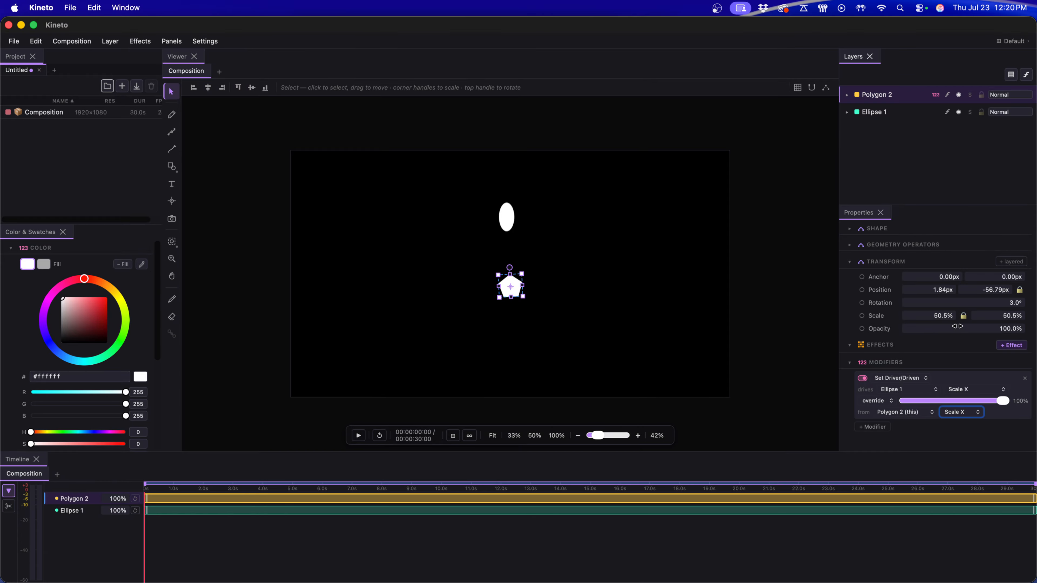
key("super+z")
left_click(963, 316)
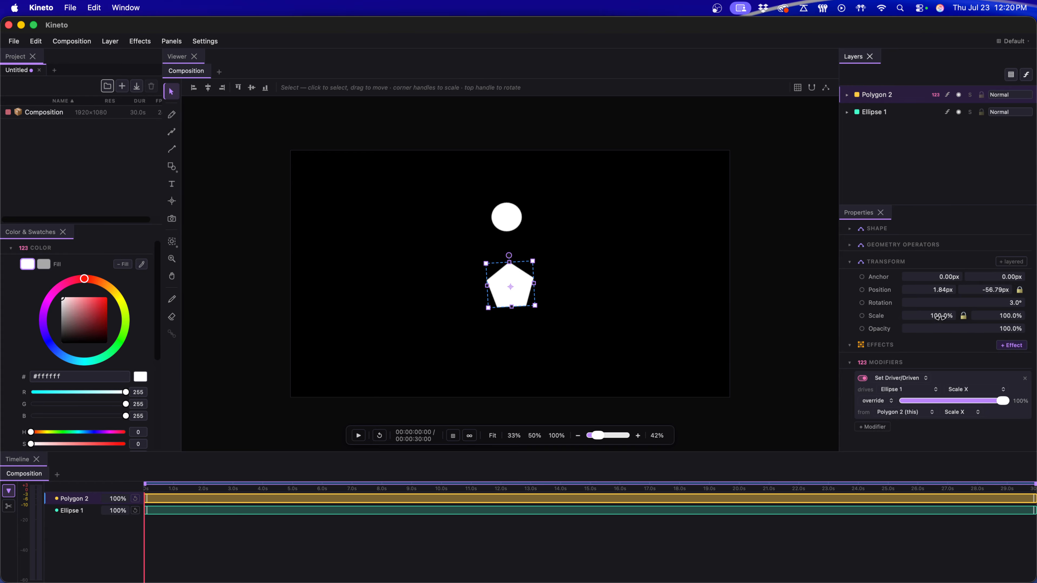
left_click_drag(940, 317, 1008, 326)
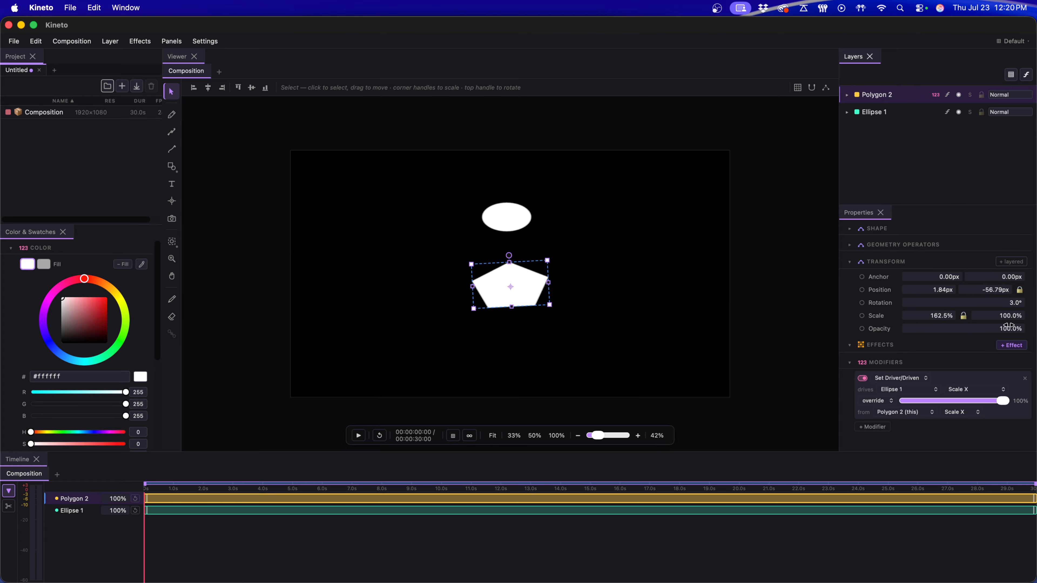
left_click_drag(920, 316, 948, 326)
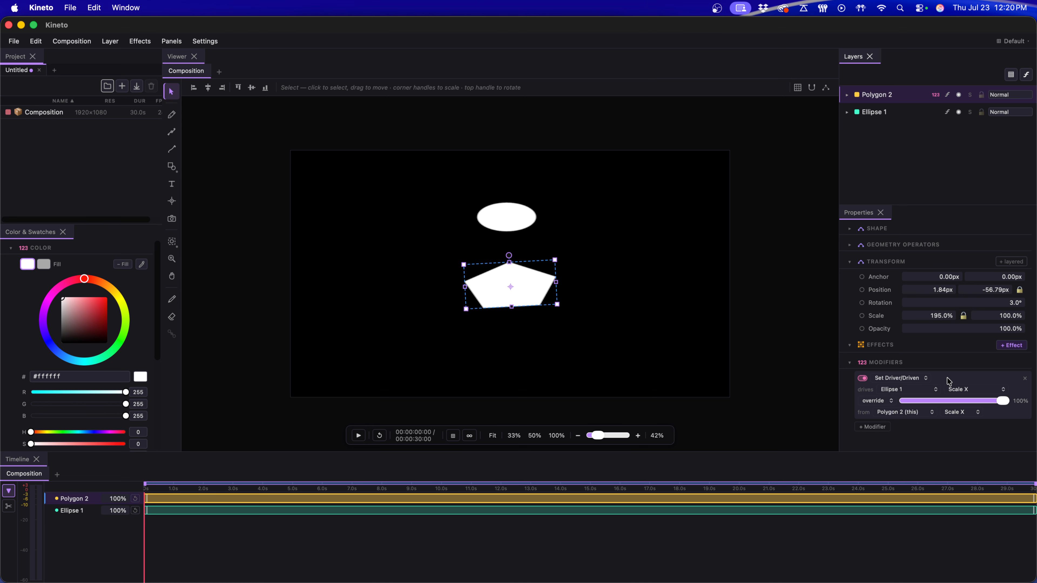
Step: Examine the driven and driver properties the modifier offers and its override amount, leaving Scale X selected for both
left_click(982, 388)
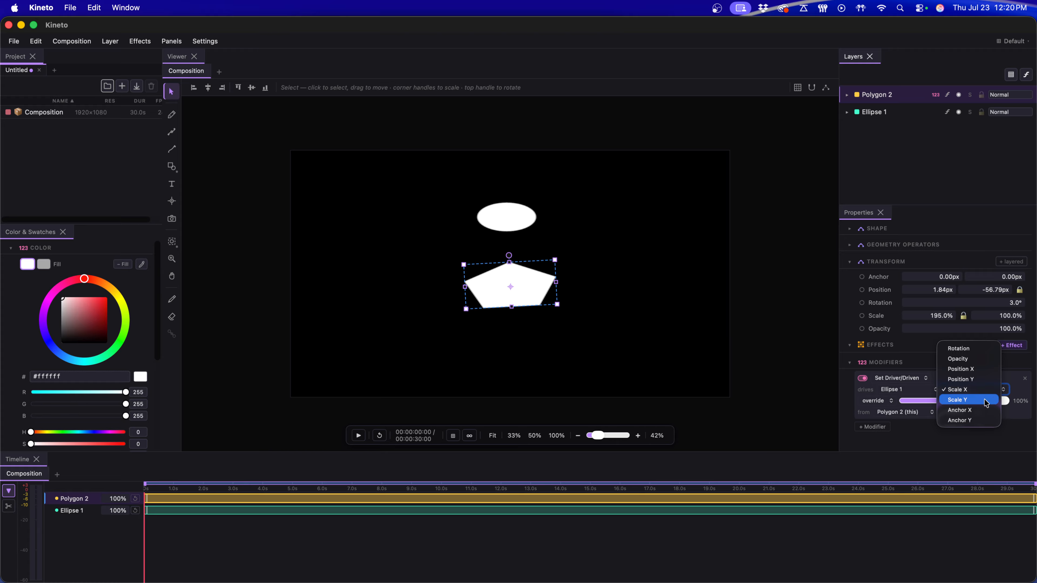
left_click(985, 410)
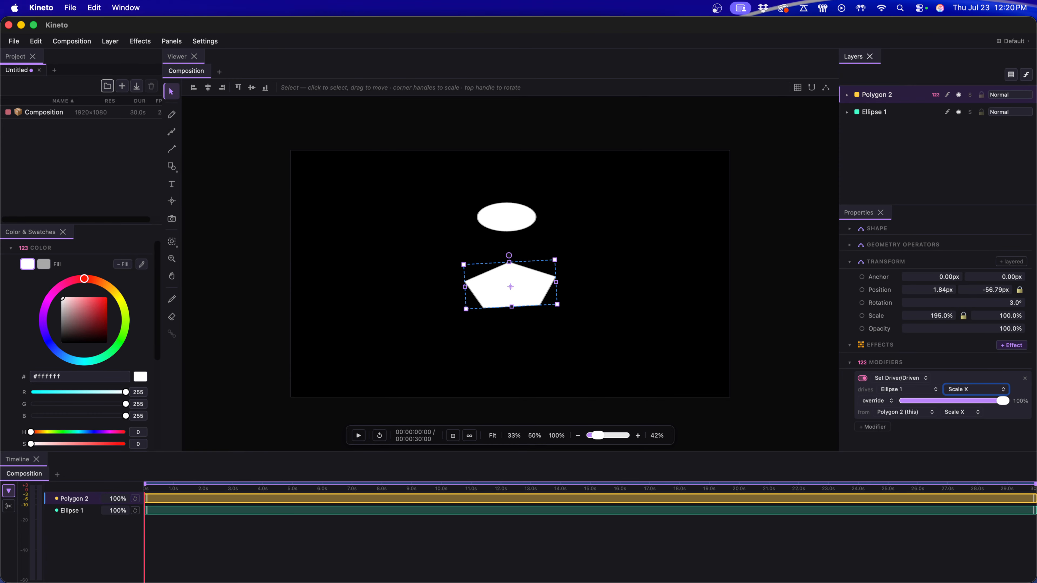
left_click(971, 412)
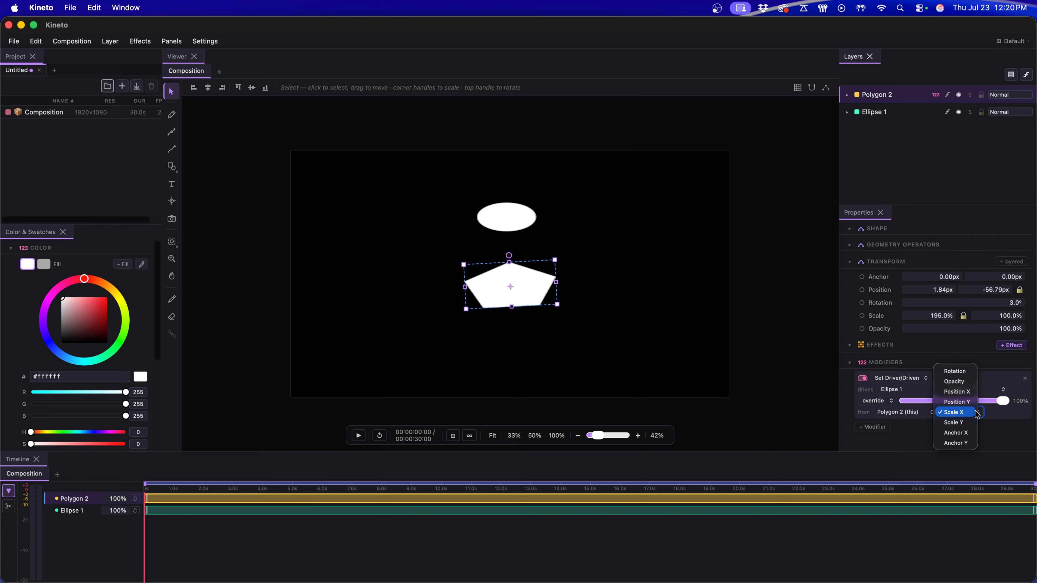
left_click(1005, 439)
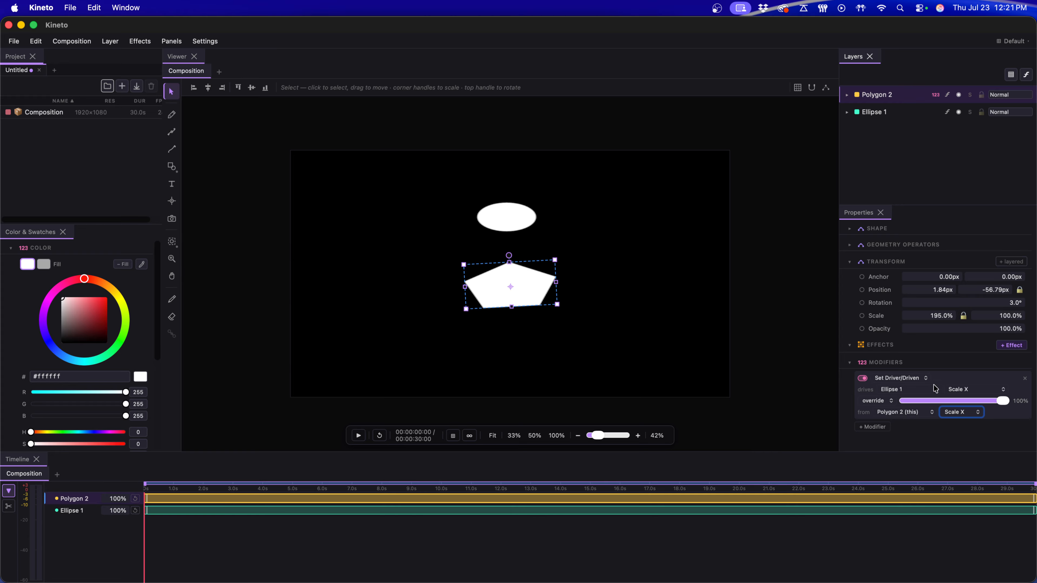
left_click(959, 389)
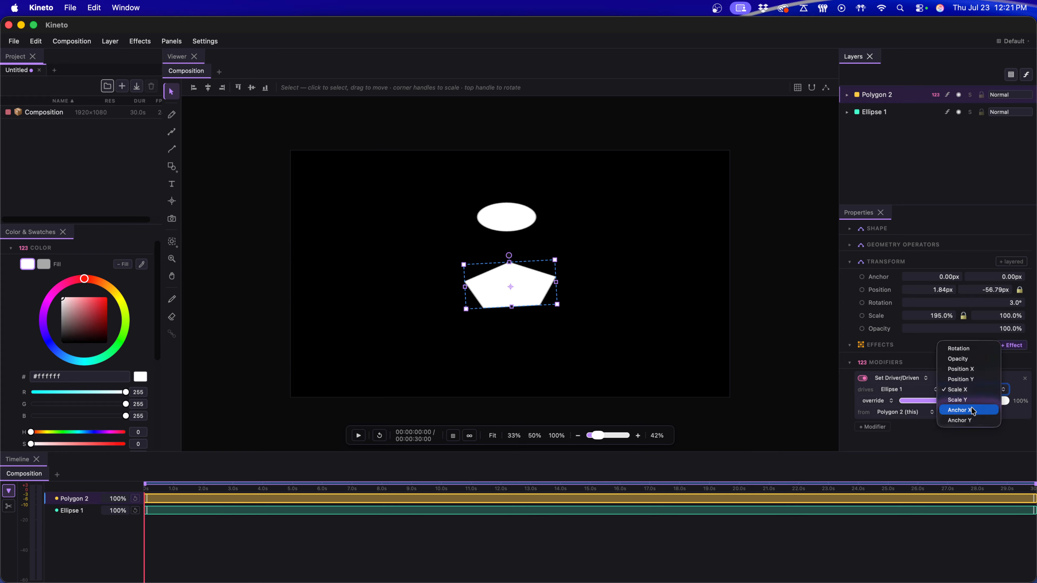
left_click(972, 436)
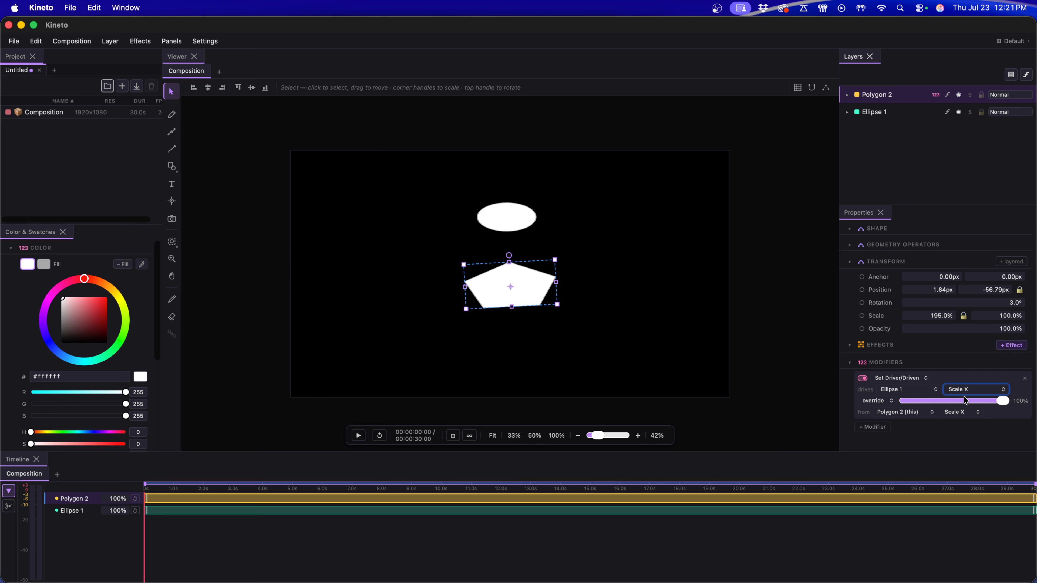
left_click_drag(1001, 400, 1033, 402)
Step: Expand both layers' matte and parent settings and parent Ellipse 1 to Polygon 2
left_click(847, 96)
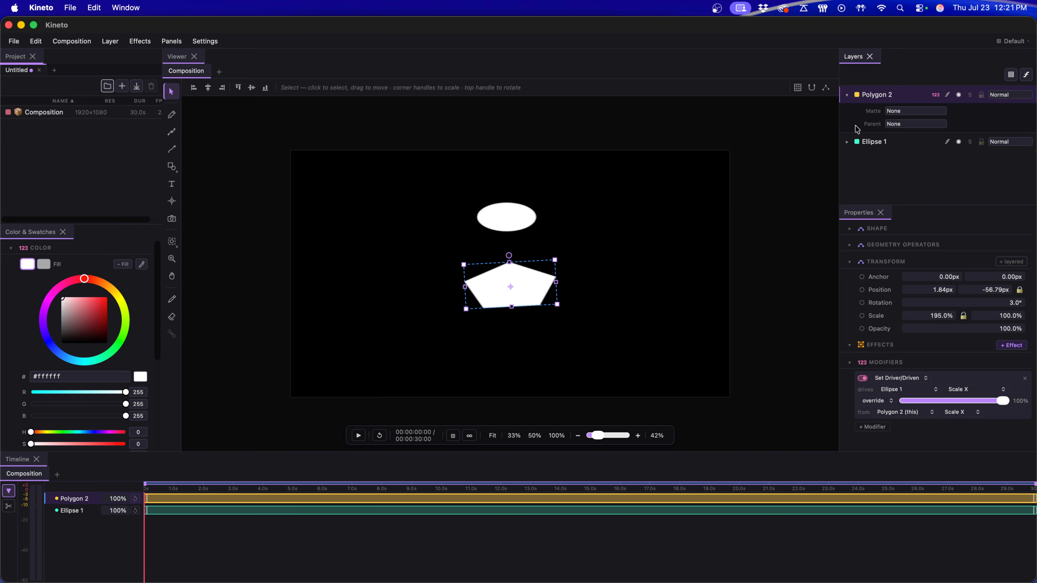
left_click(847, 142)
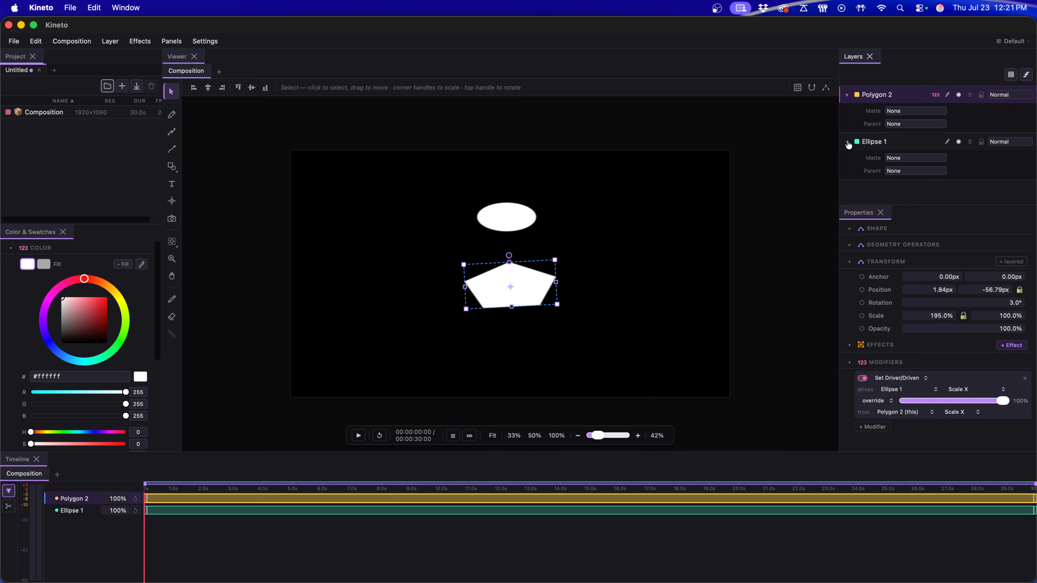
left_click(896, 175)
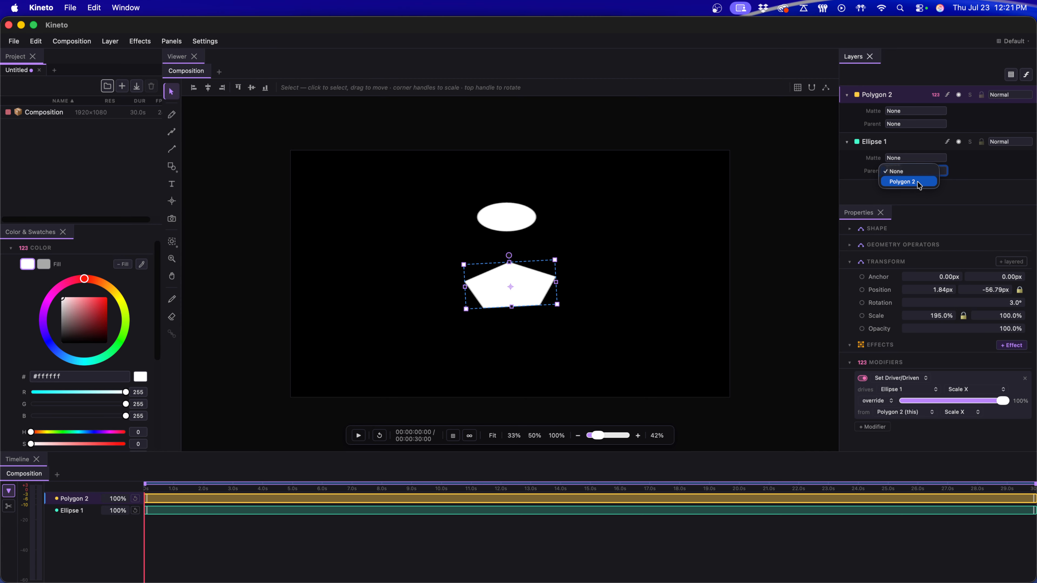
left_click(904, 182)
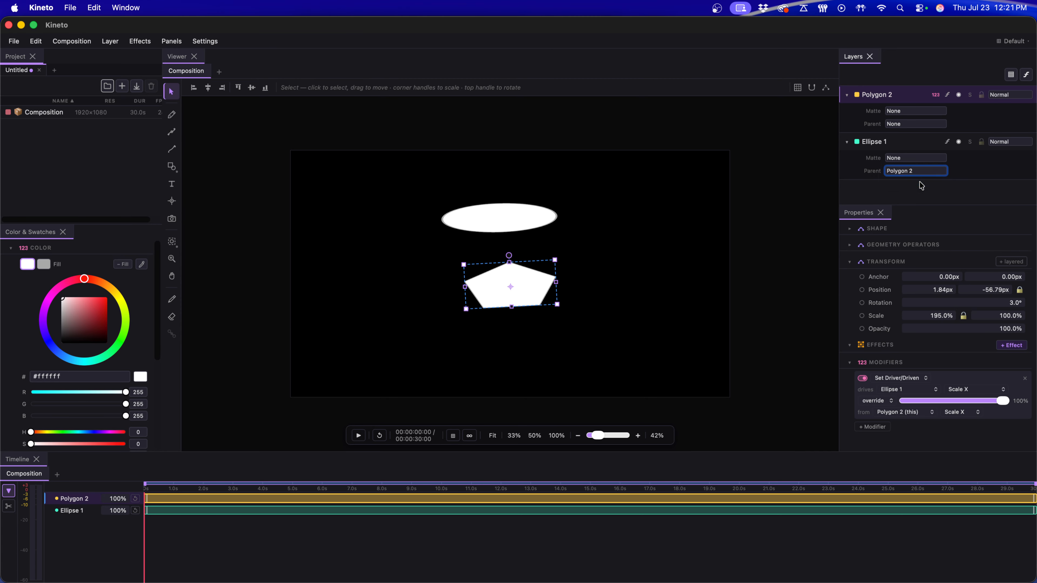
Step: Move the pentagon to about 159.95, -63.87 px and rotate it to about 20.8° to test the parenting
left_click_drag(497, 294, 557, 302)
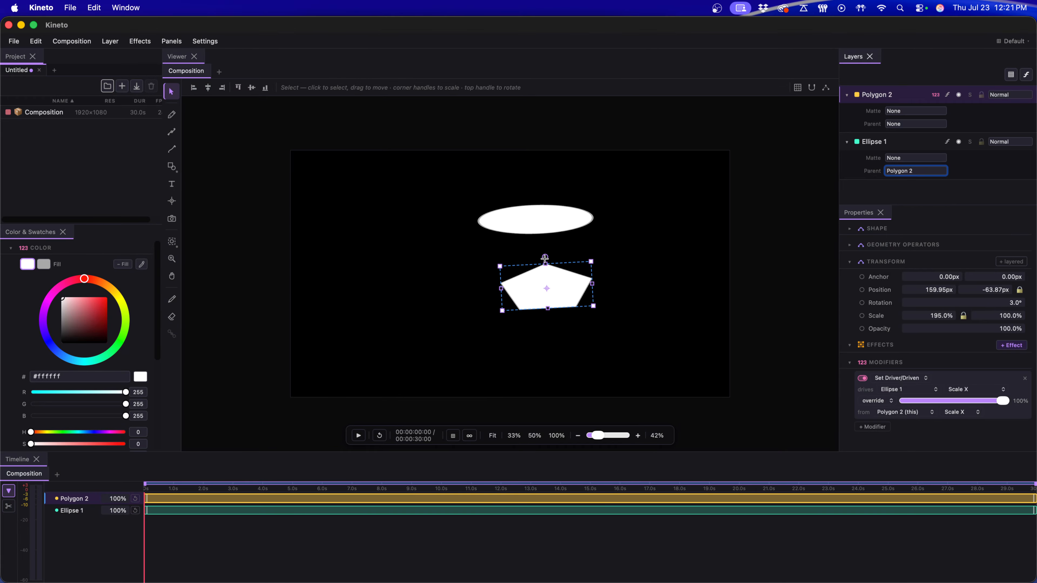
mouse_move(545, 258)
left_mouse_down()
mouse_move(571, 266)
mouse_move(535, 258)
left_mouse_up()
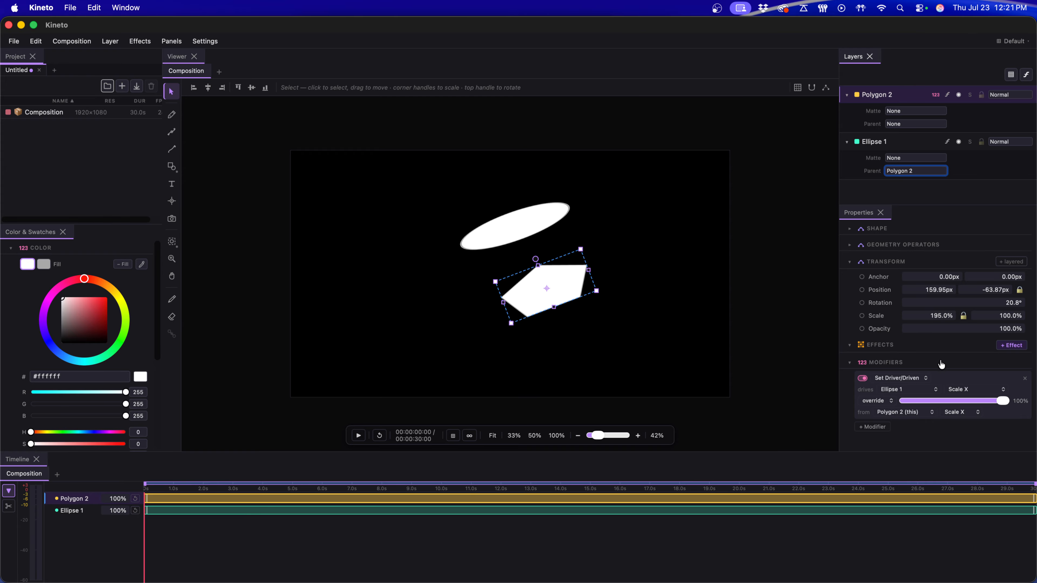
Step: Remove the Set Driver/Driven modifier from Polygon 2 and rotate the pentagon on the canvas to about 3.3°
left_click(1025, 378)
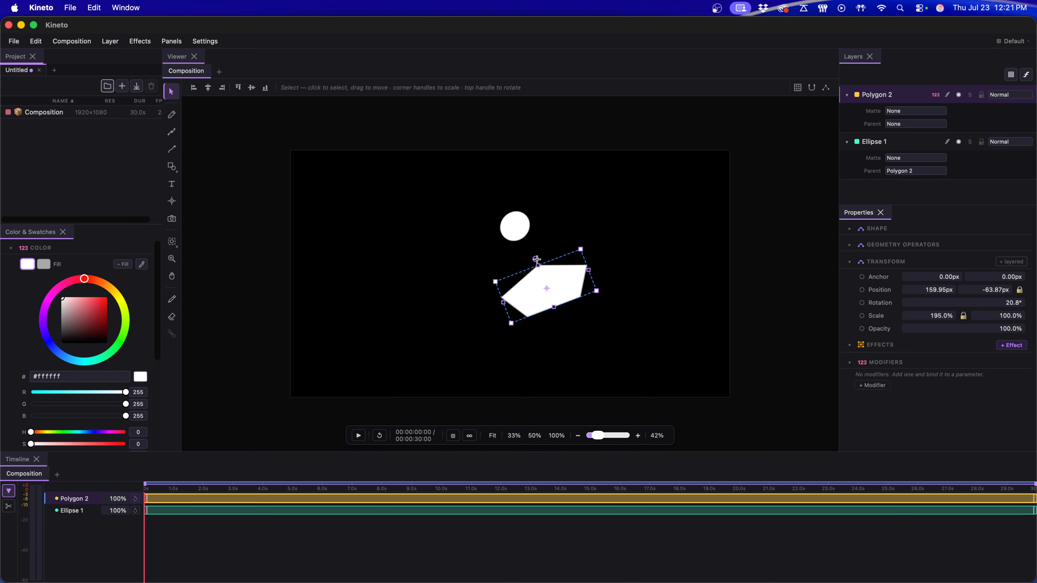
mouse_move(536, 259)
left_mouse_down()
mouse_move(518, 278)
mouse_move(545, 257)
left_mouse_up()
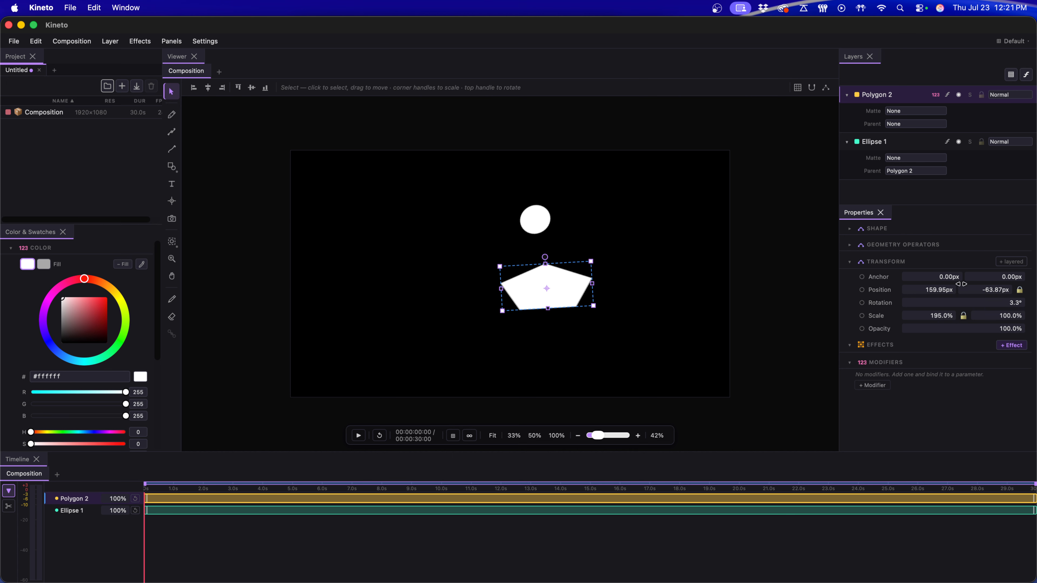
Step: Set the pentagon's horizontal scale to 100% and its rotation to 0°
left_click(923, 317)
type("100")
key("Return")
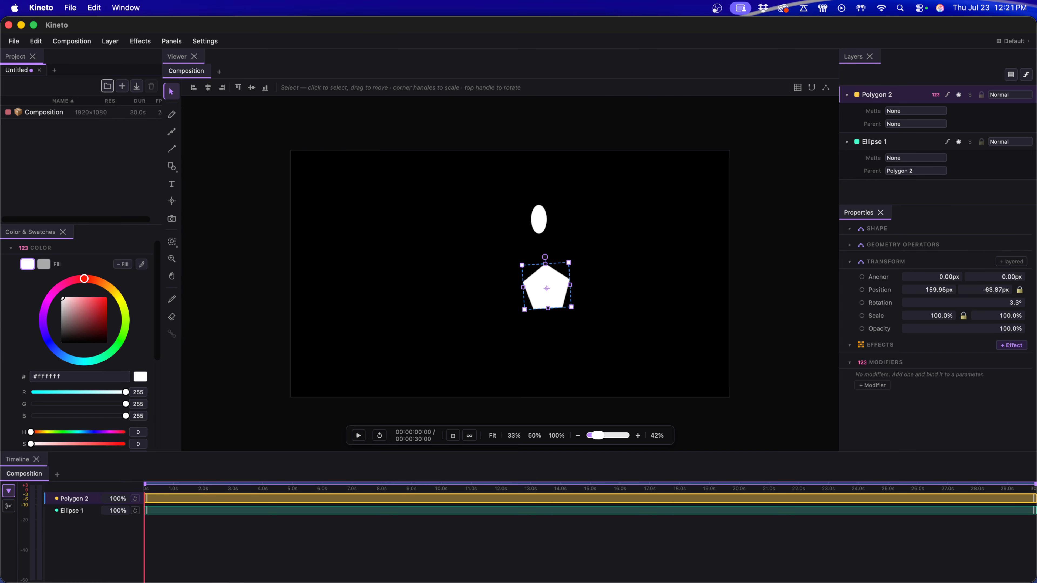
left_click(940, 304)
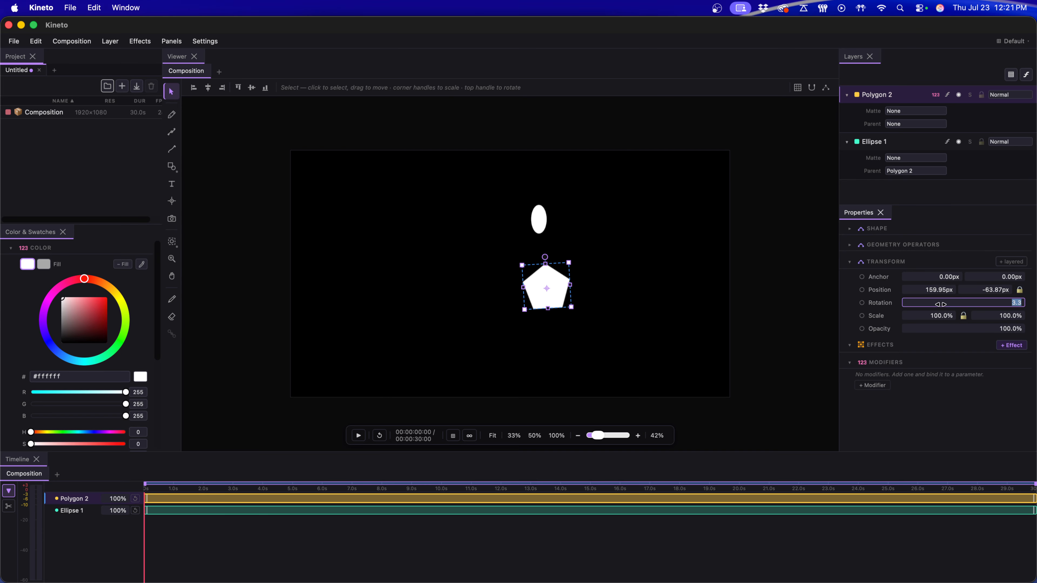
type("0")
key("Return")
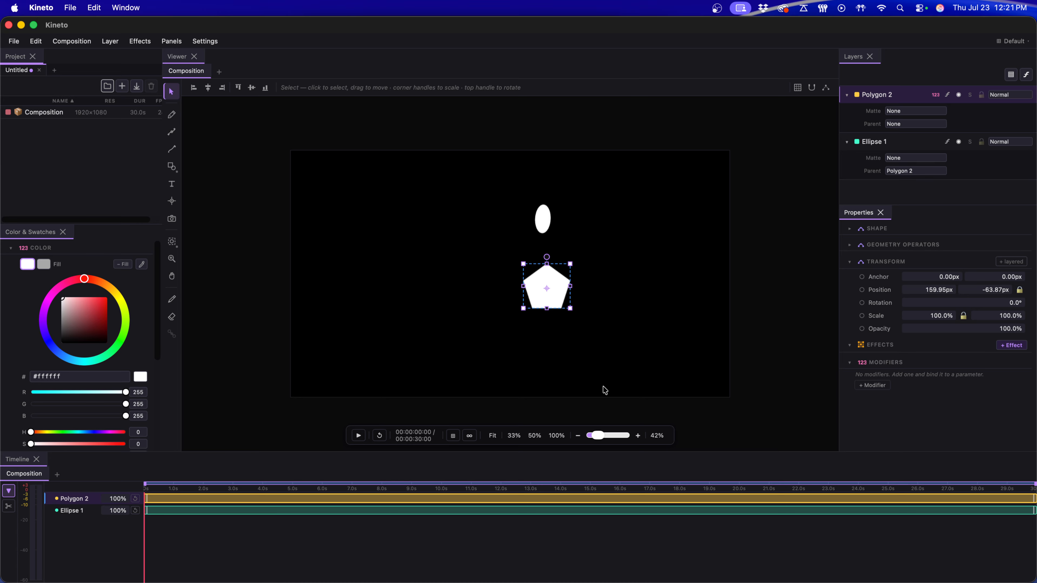
left_click(690, 565)
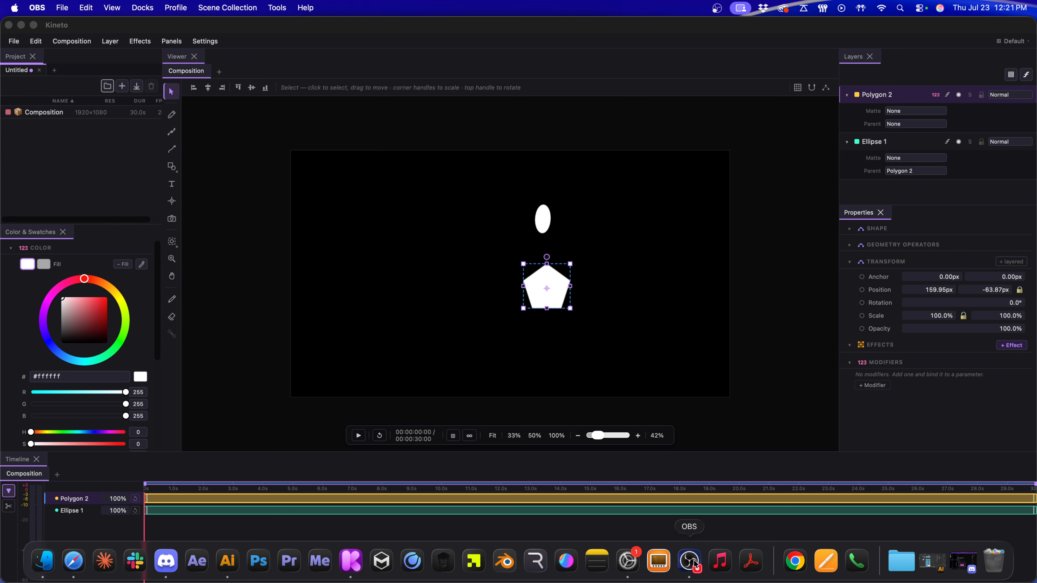